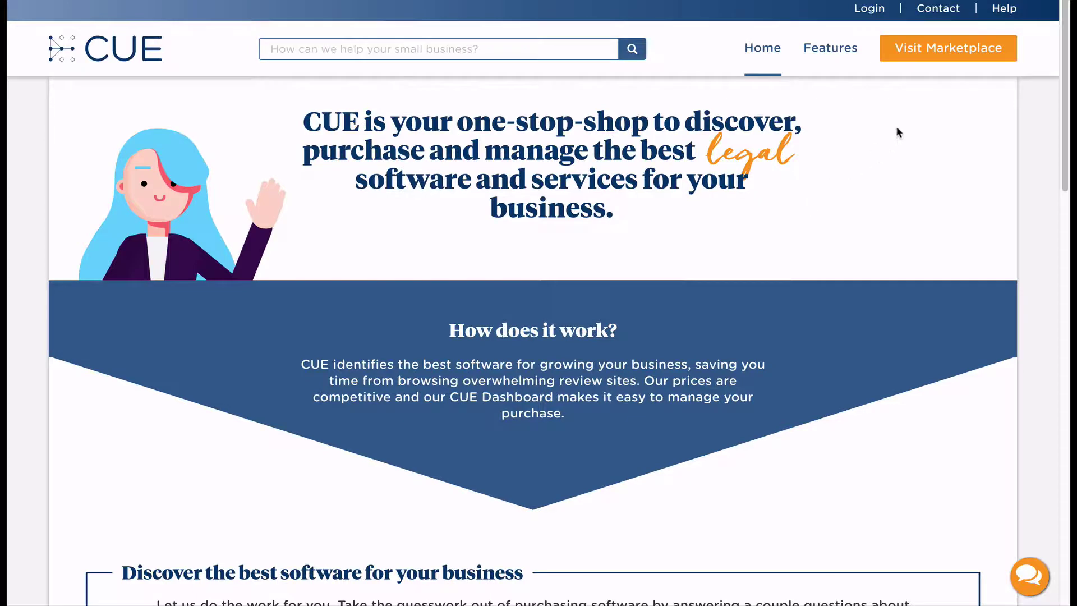
Step: Open the marketplace and look through its software categories
click(921, 60)
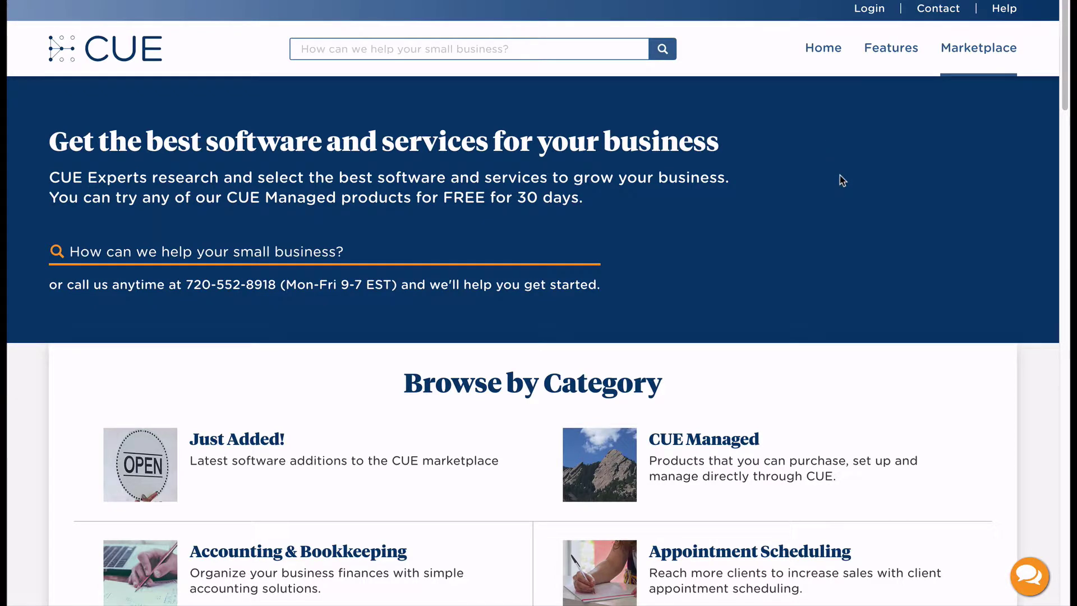
scroll(839, 176, down, 3)
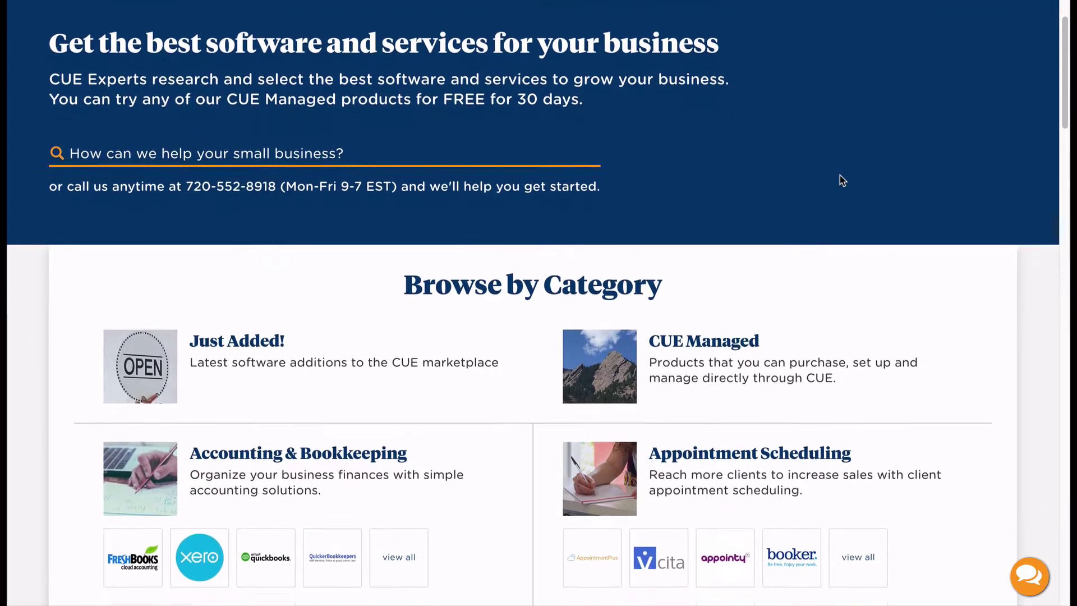
scroll(840, 176, down, 5)
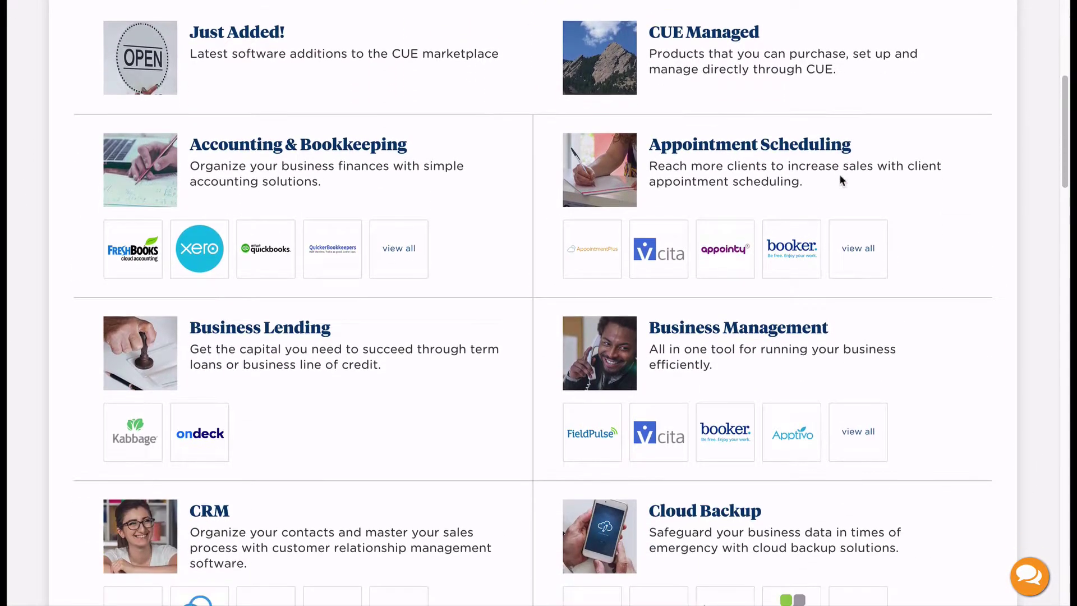
scroll(839, 179, down, 1)
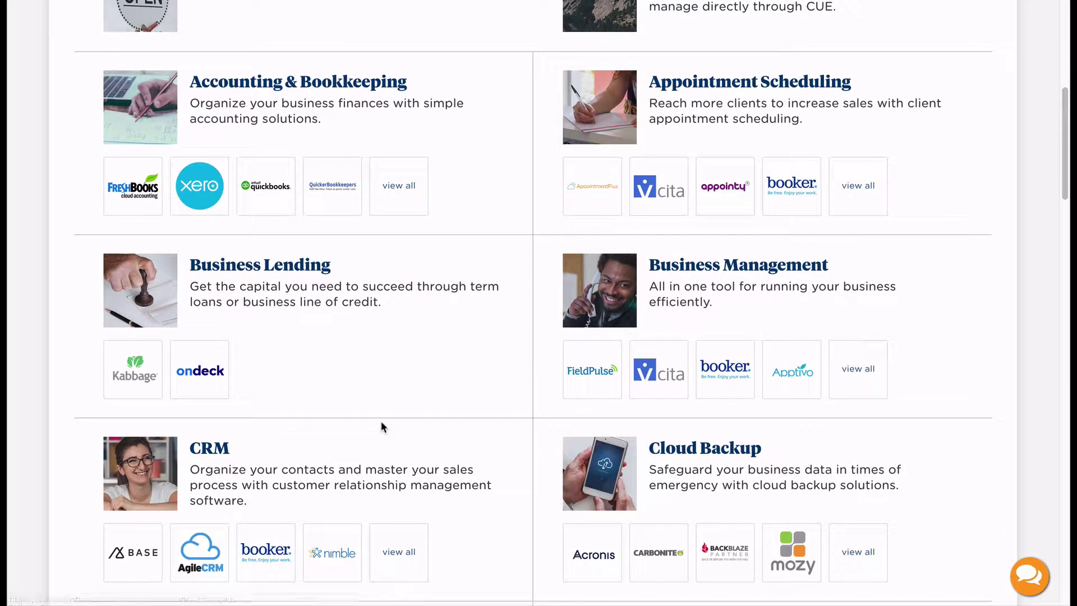
scroll(327, 457, up, 3)
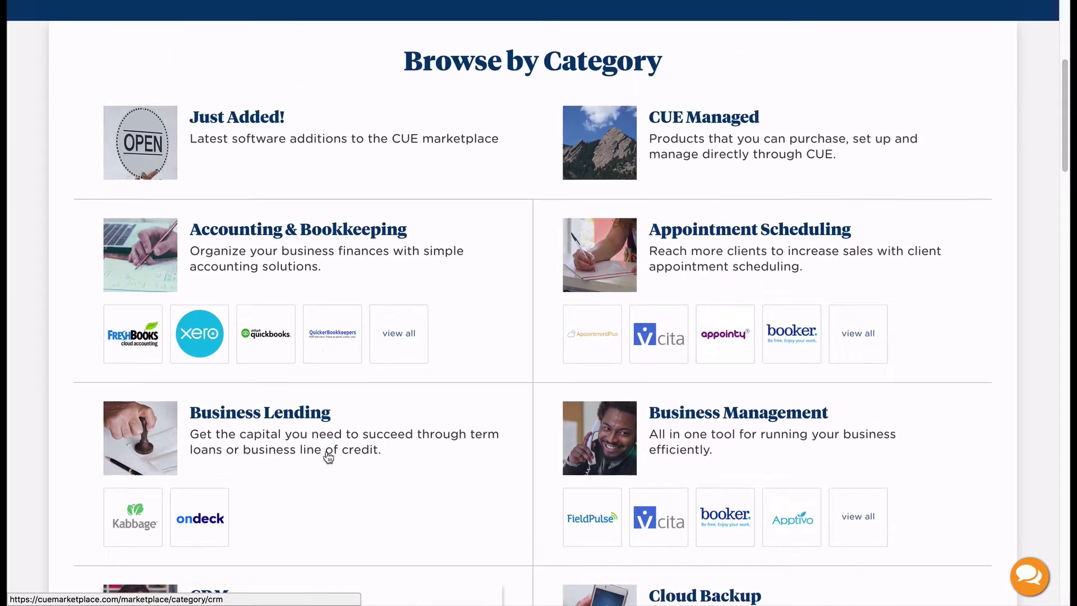
scroll(328, 457, up, 3)
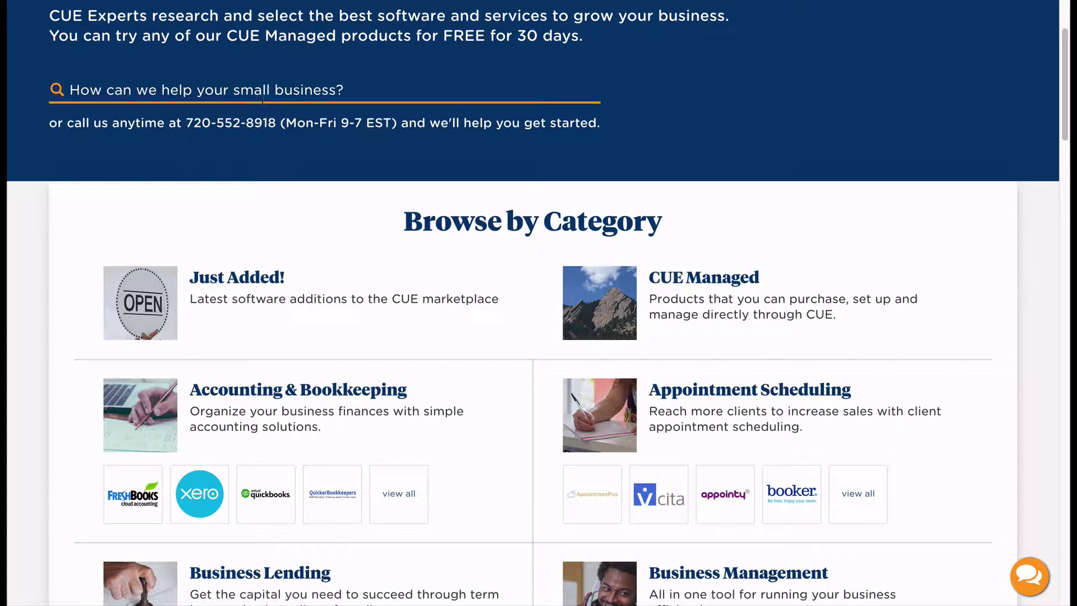
Step: Search the marketplace for "BaseCRM" and open the Base CRM product page
click(260, 100)
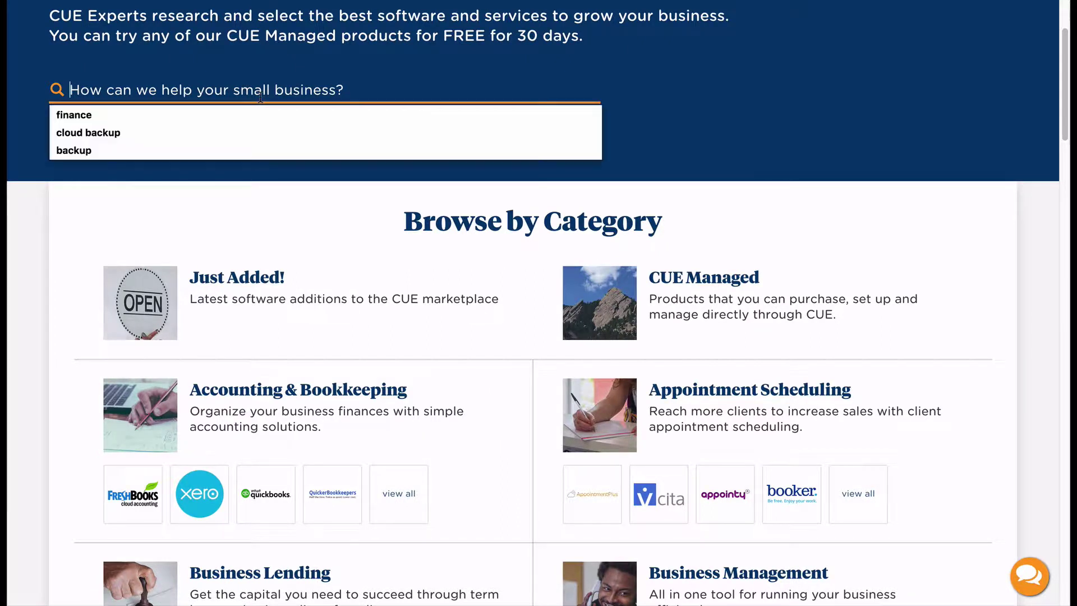
text(B)
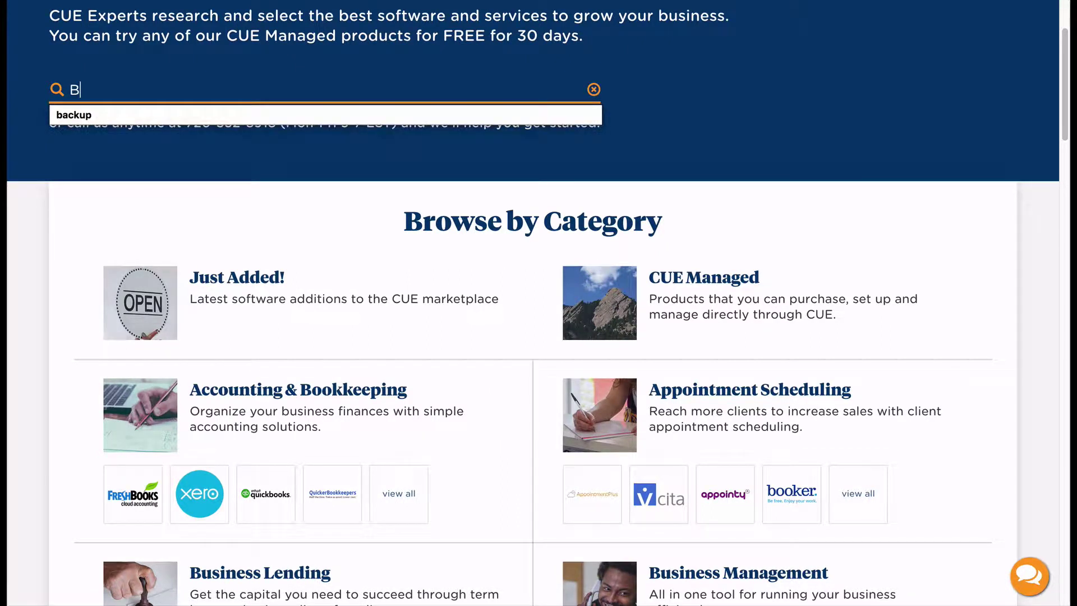
text(aseCRM)
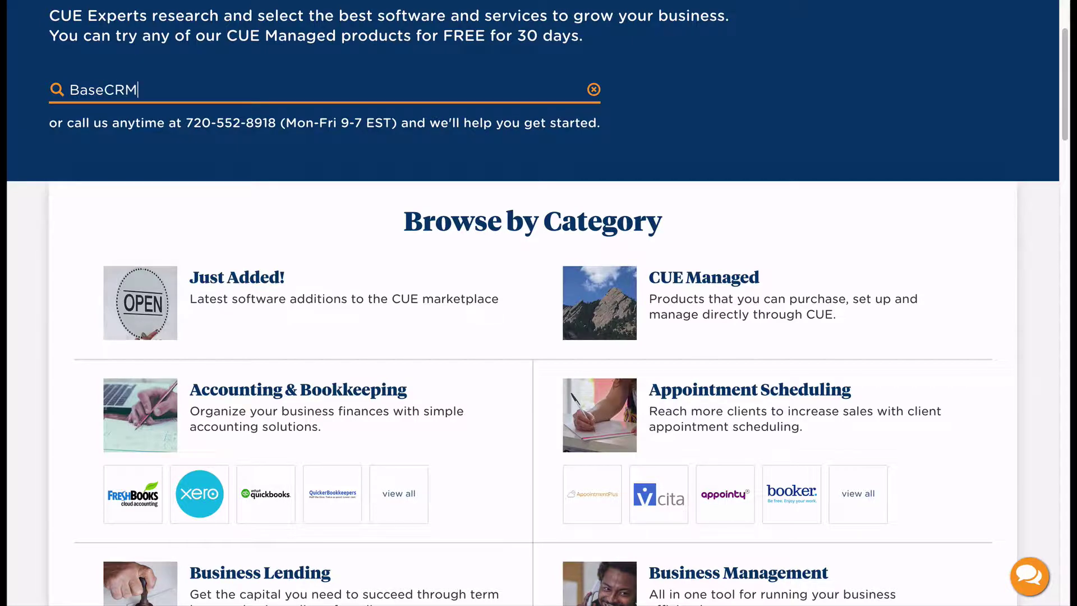
key(Return)
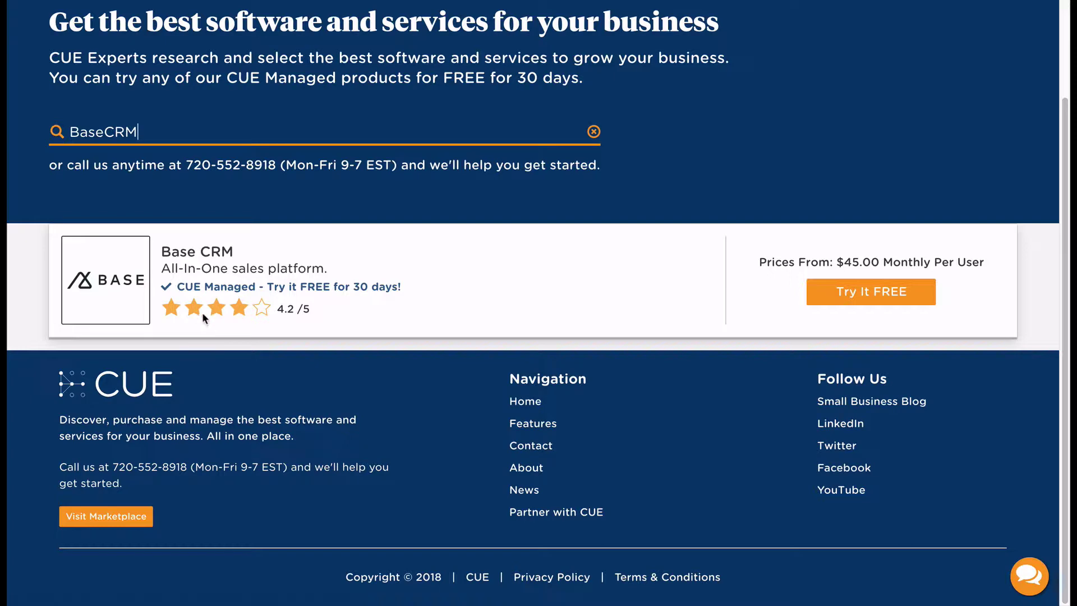
click(133, 277)
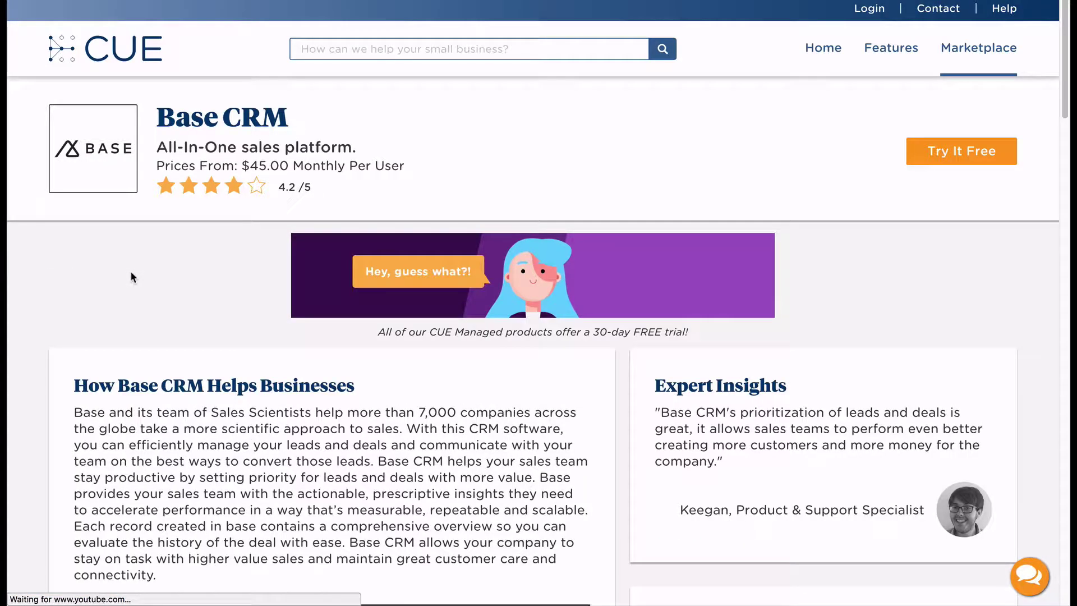
Step: Examine the Base CRM description, CUE Score, key features, plan comparison and integrations on the product page
scroll(130, 273, down, 2)
scroll(131, 275, down, 5)
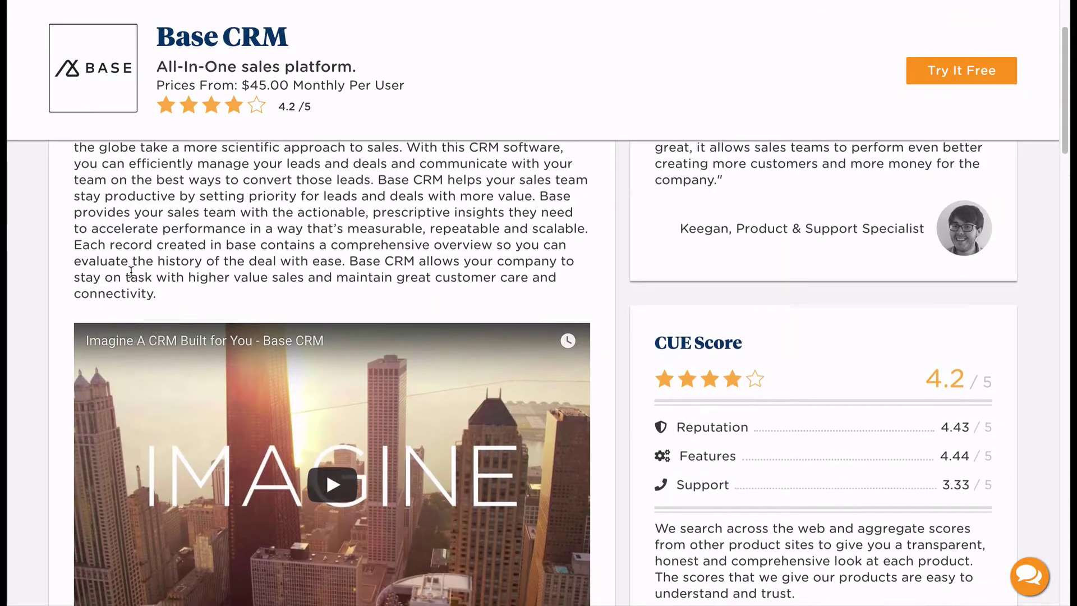
scroll(130, 271, down, 4)
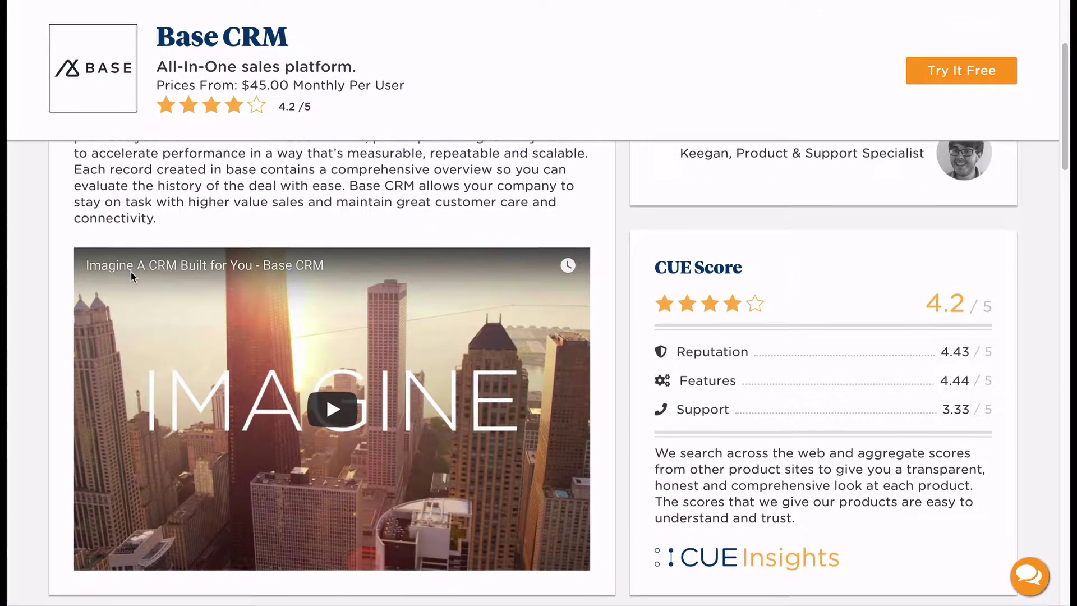
scroll(133, 276, down, 3)
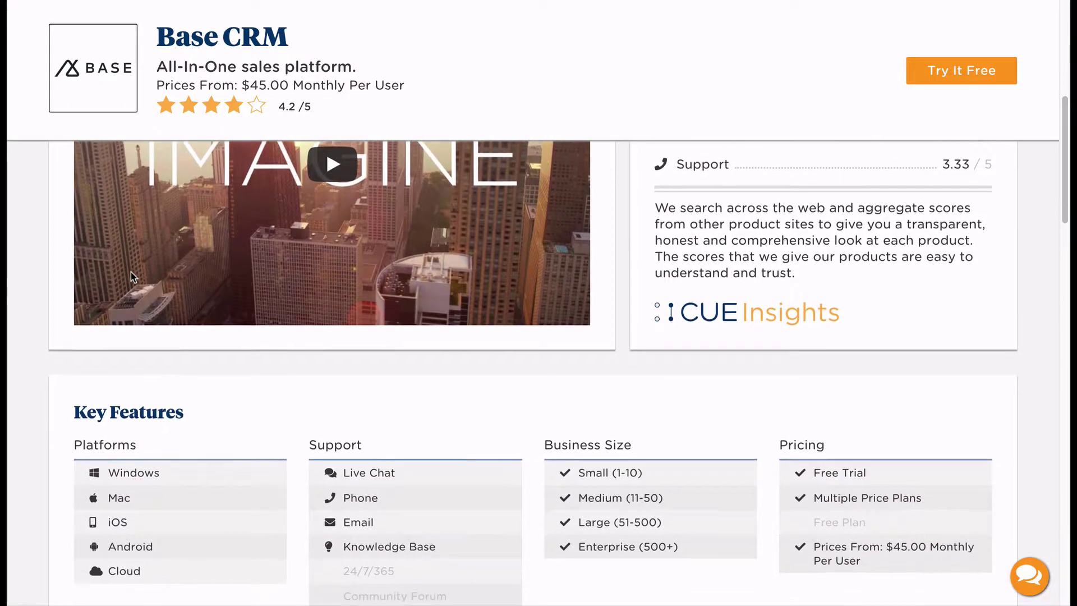
scroll(130, 275, down, 1)
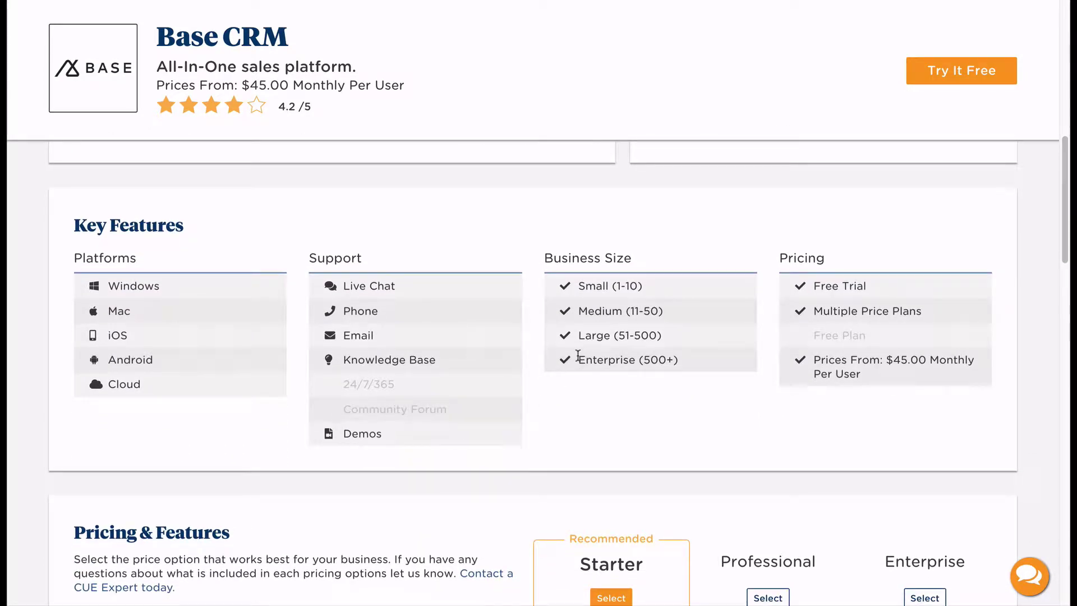
scroll(609, 455, down, 4)
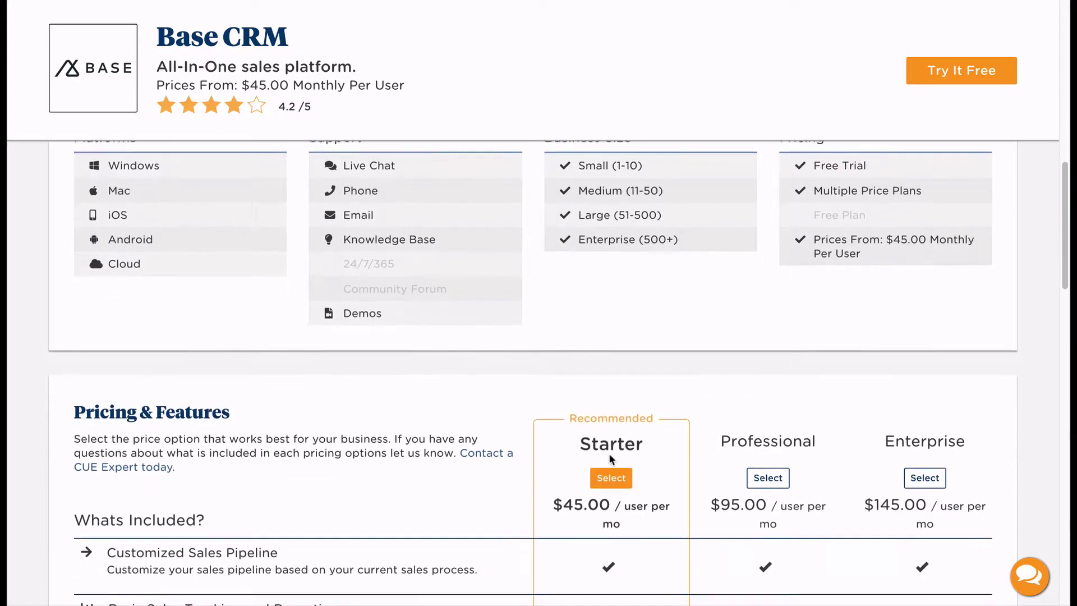
scroll(611, 457, down, 3)
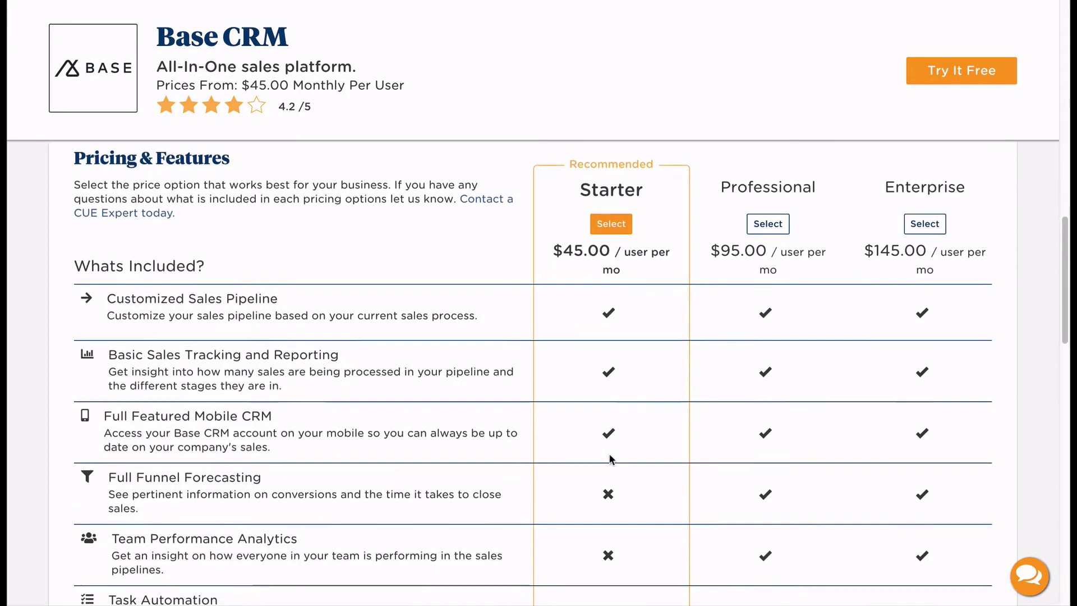
scroll(610, 459, down, 5)
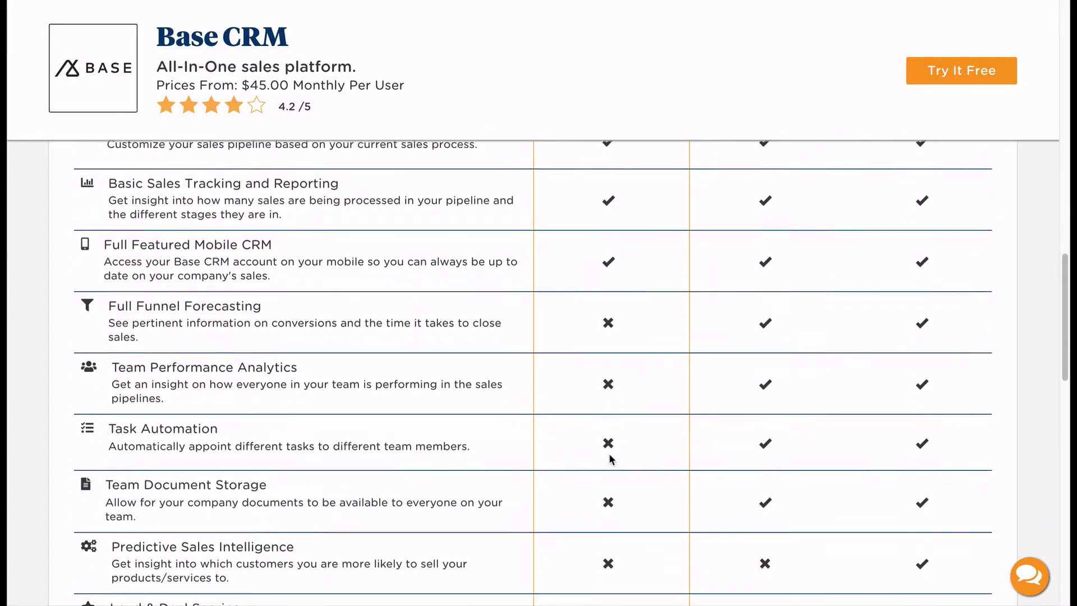
scroll(611, 459, down, 5)
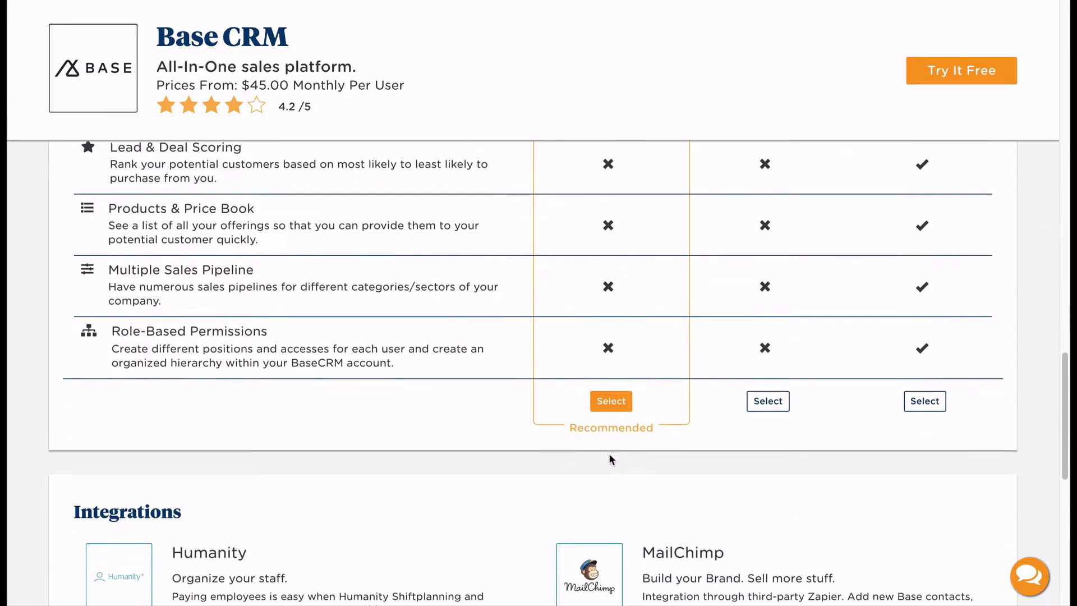
scroll(610, 459, down, 2)
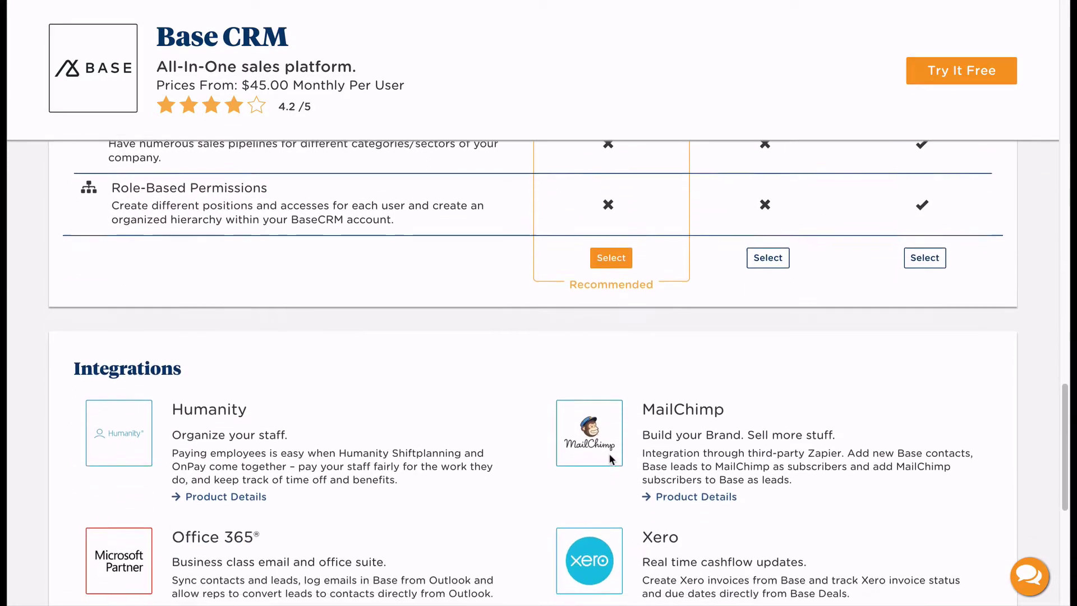
scroll(611, 460, down, 2)
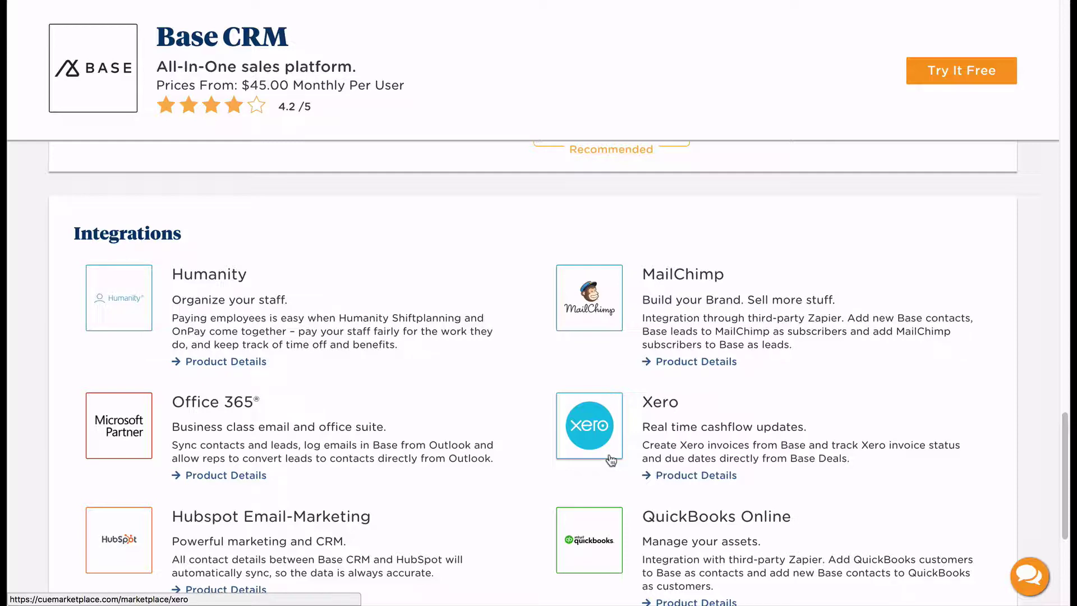
scroll(612, 460, down, 3)
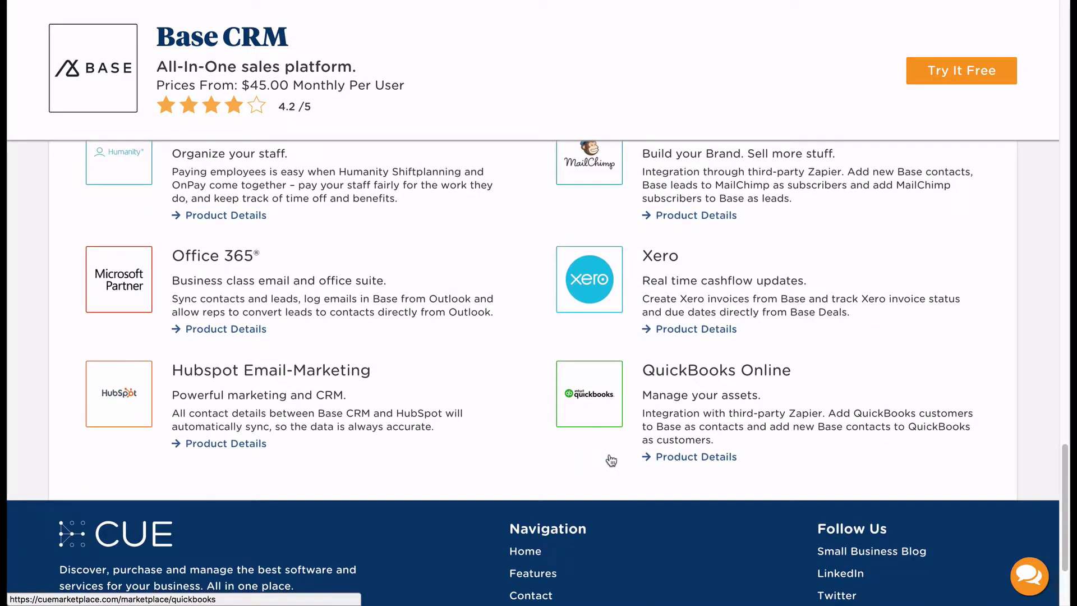
Step: Select the recommended Starter plan in the Pricing & Features comparison to add it to the cart
scroll(612, 460, up, 10)
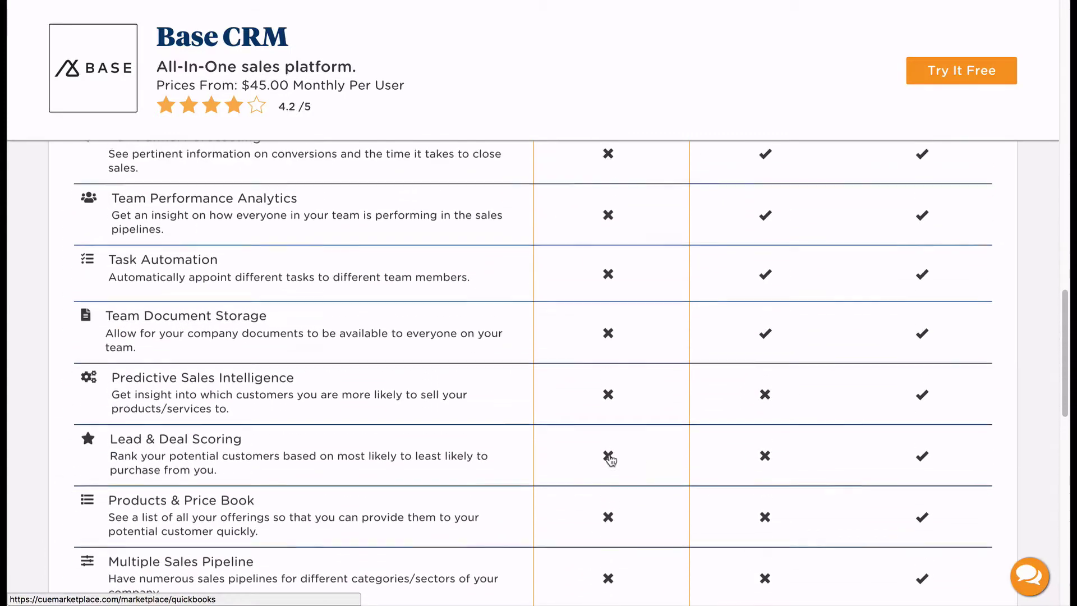
scroll(612, 459, up, 7)
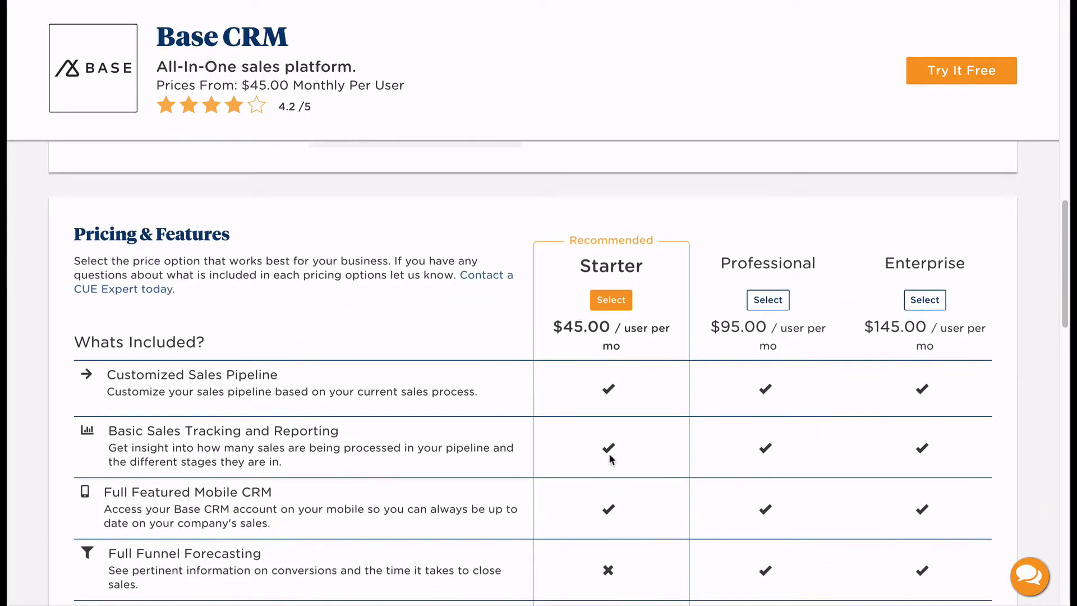
click(610, 306)
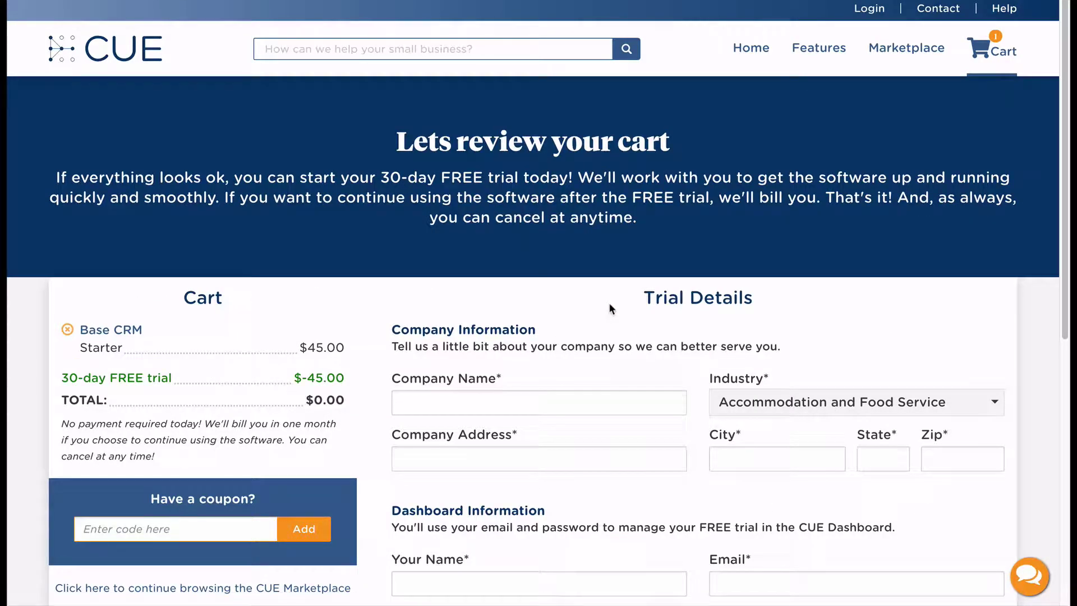
Step: Review the cart and the trial details form, including the company fields, the Industry options and the dashboard login fields
scroll(611, 309, down, 1)
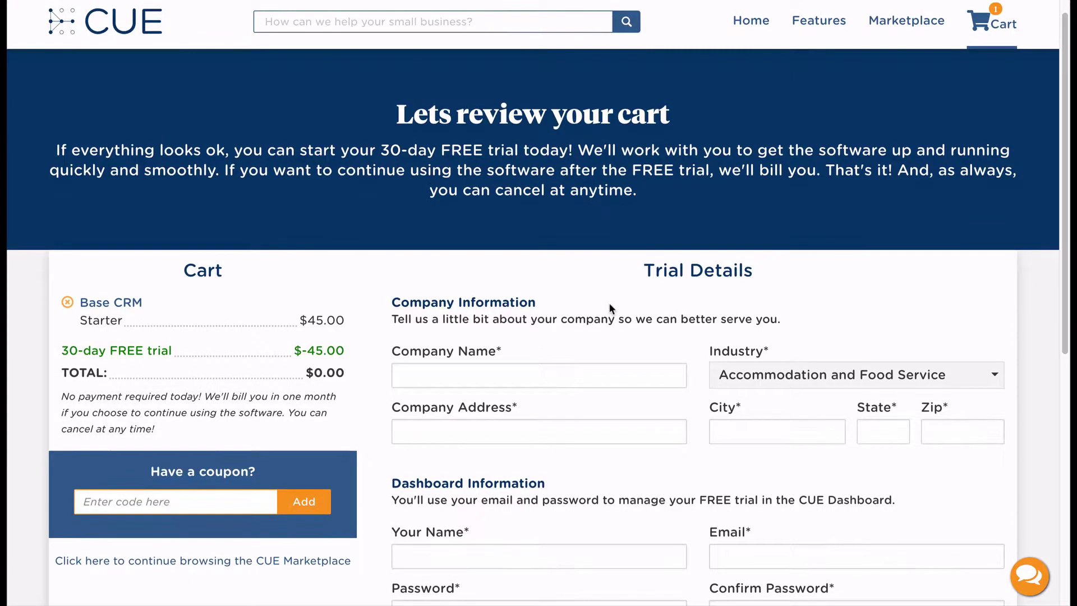
scroll(610, 305, down, 1)
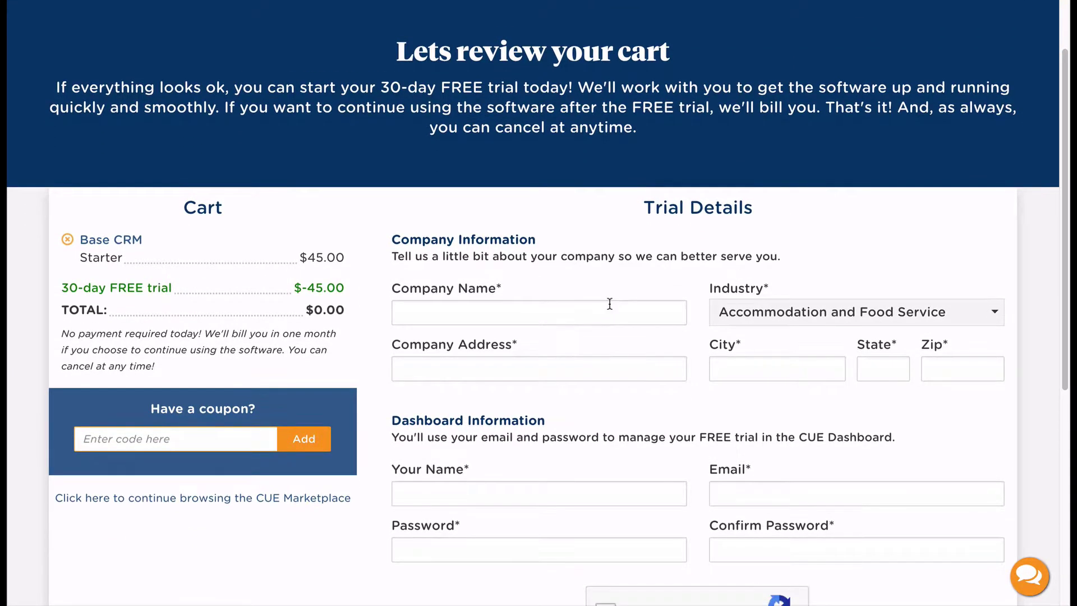
scroll(609, 304, up, 1)
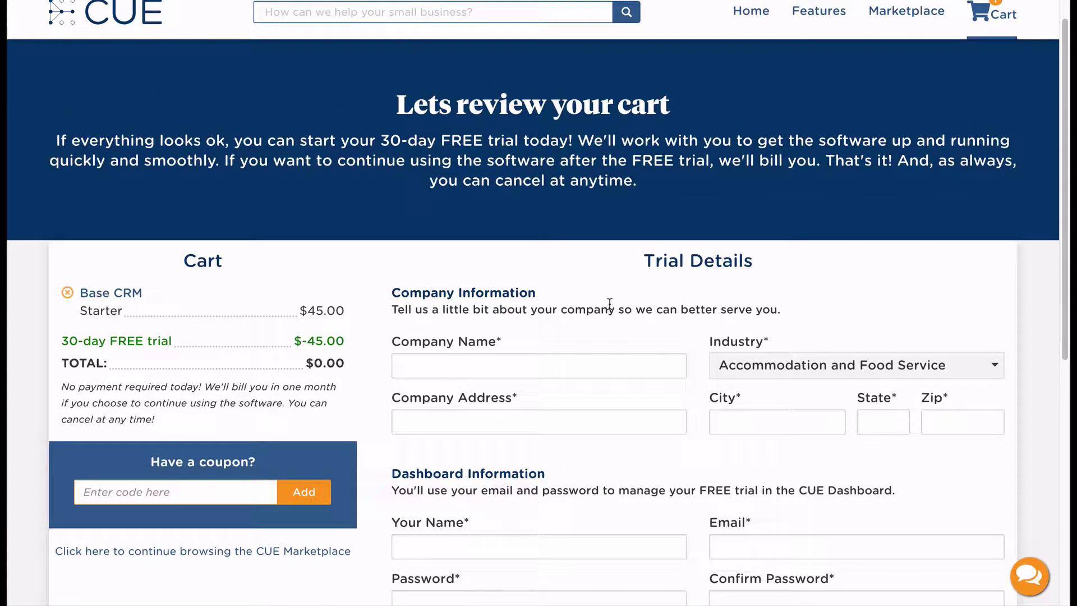
scroll(609, 303, down, 2)
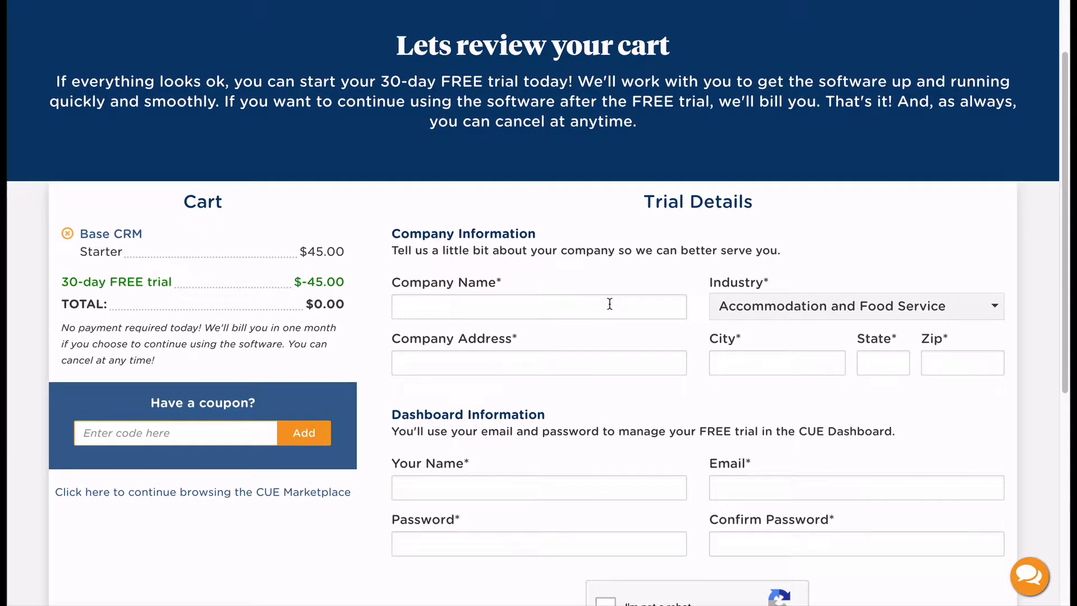
click(610, 303)
click(732, 317)
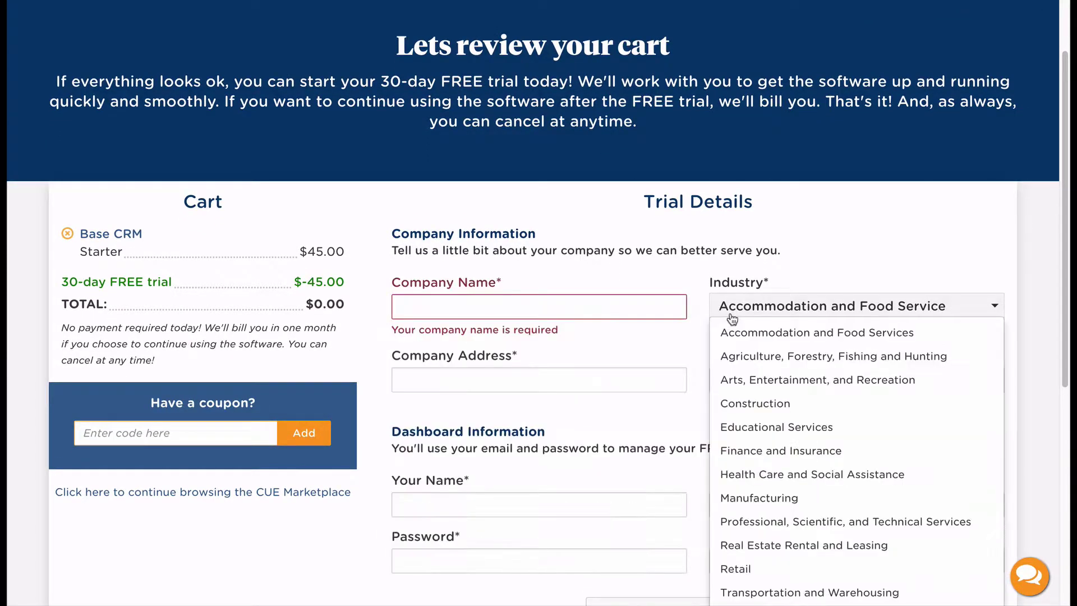
click(685, 272)
scroll(685, 273, down, 1)
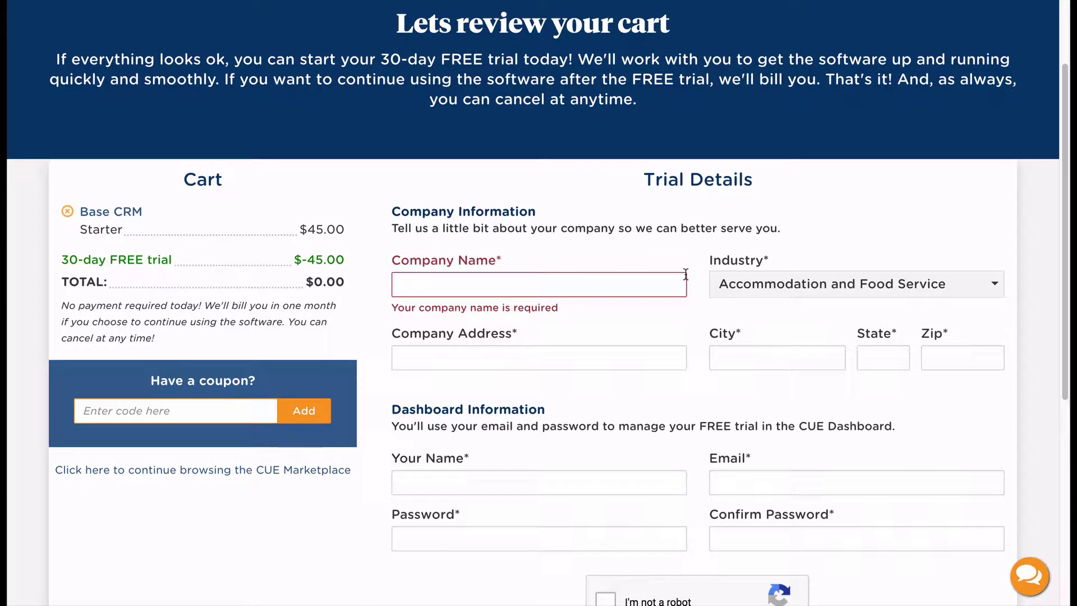
scroll(685, 274, down, 1)
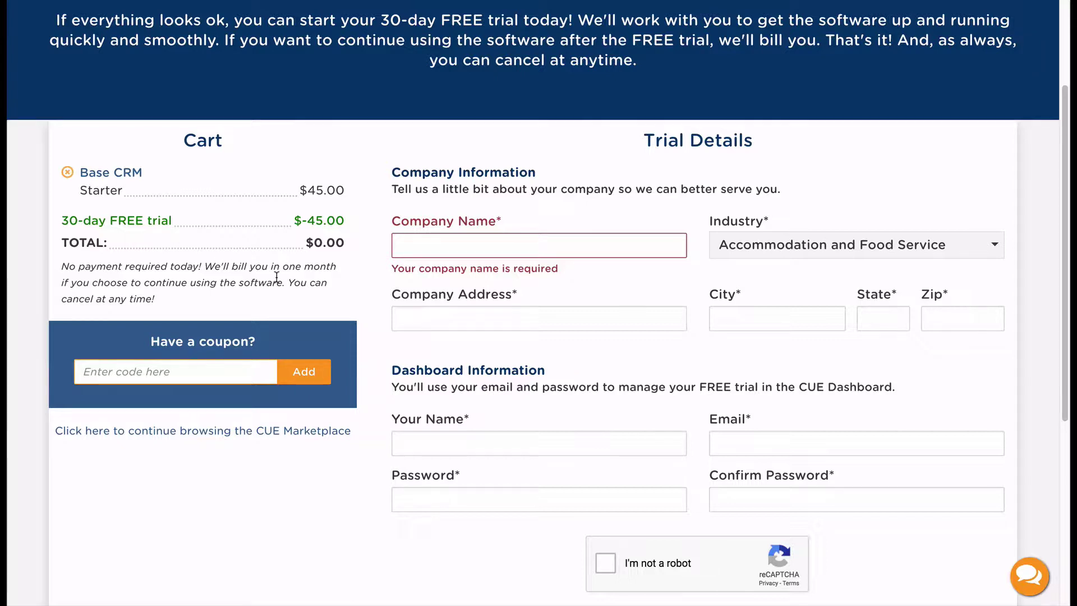
scroll(276, 277, up, 3)
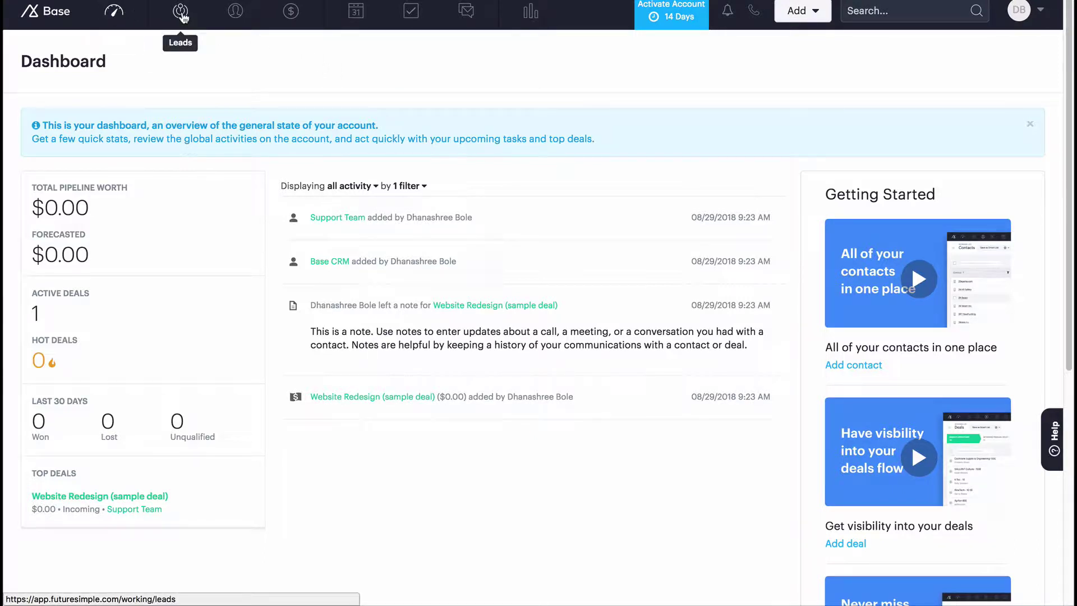
Step: Open the Deals working list in Base and show the outcome options of the Closed pipeline stage
click(286, 20)
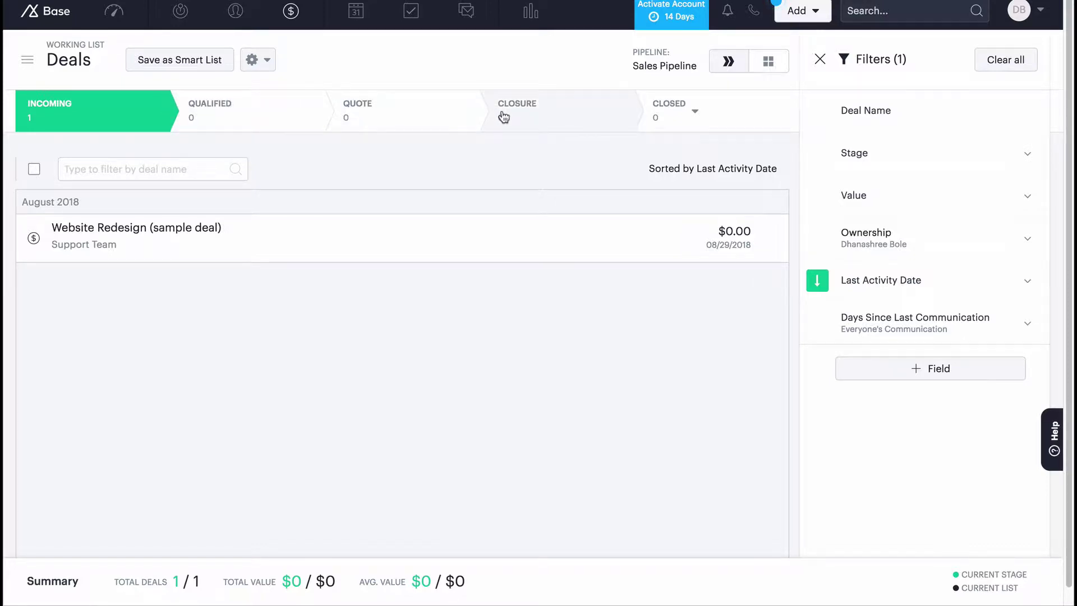
click(664, 114)
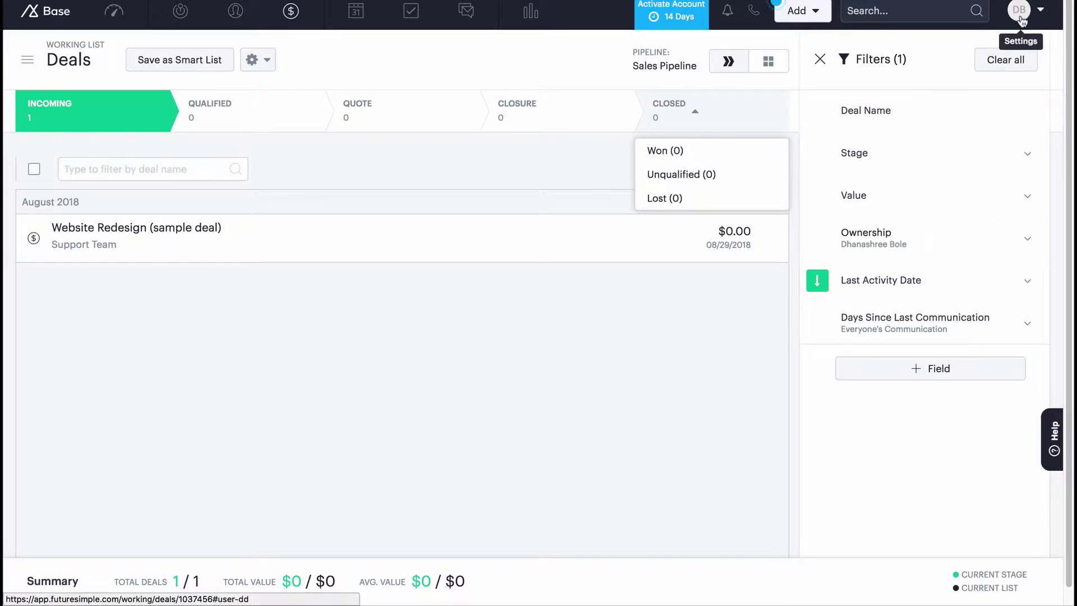
Step: Open the account settings, look through the preference and customization categories, and view the deal sources under the Deals customization
click(1022, 21)
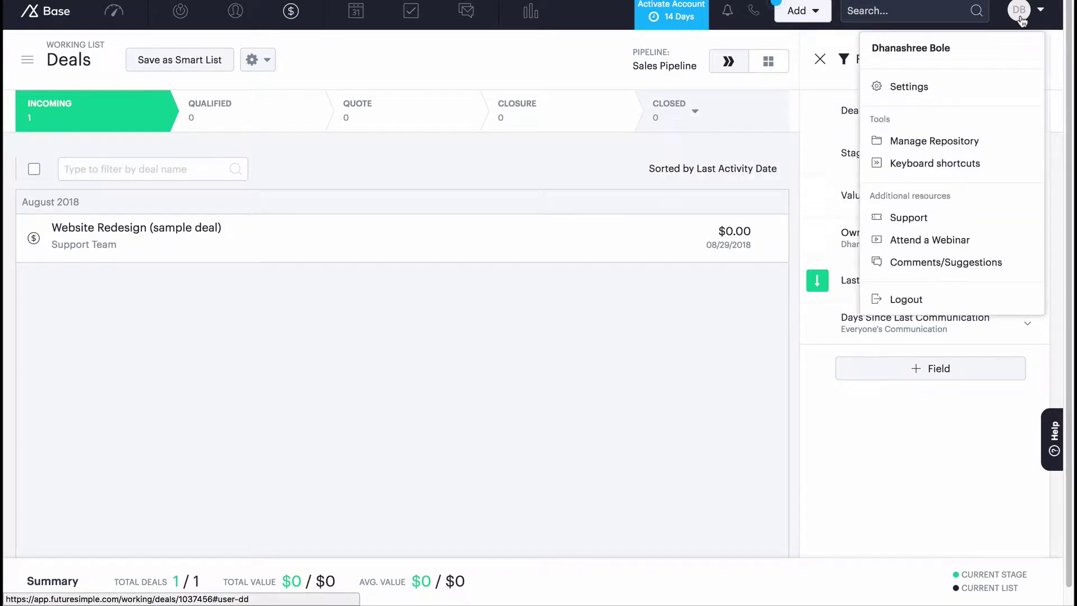
click(928, 87)
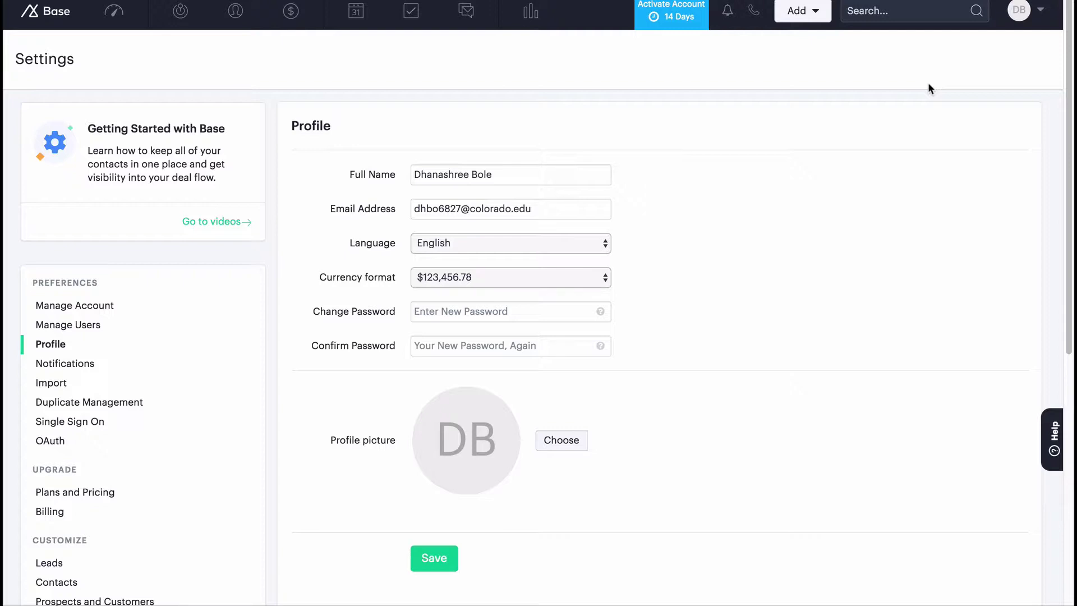
scroll(929, 88, down, 3)
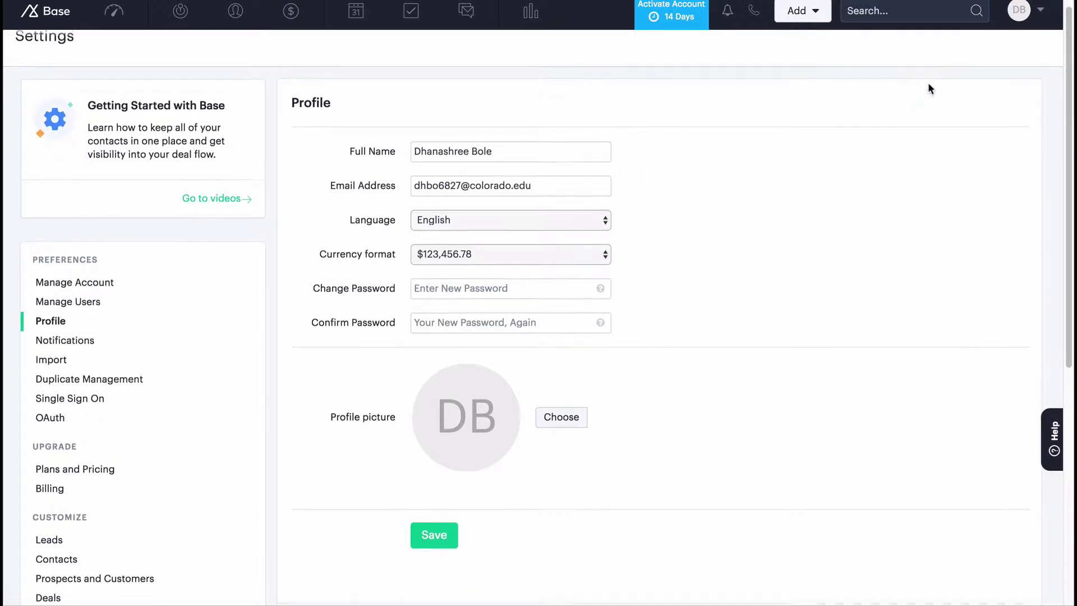
scroll(929, 89, down, 3)
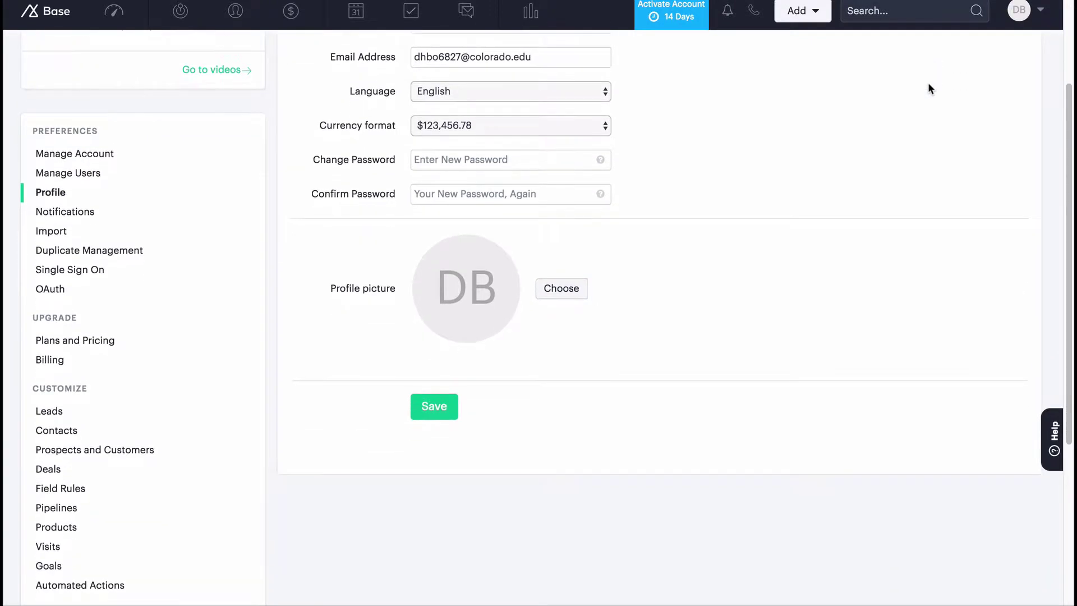
scroll(929, 88, down, 1)
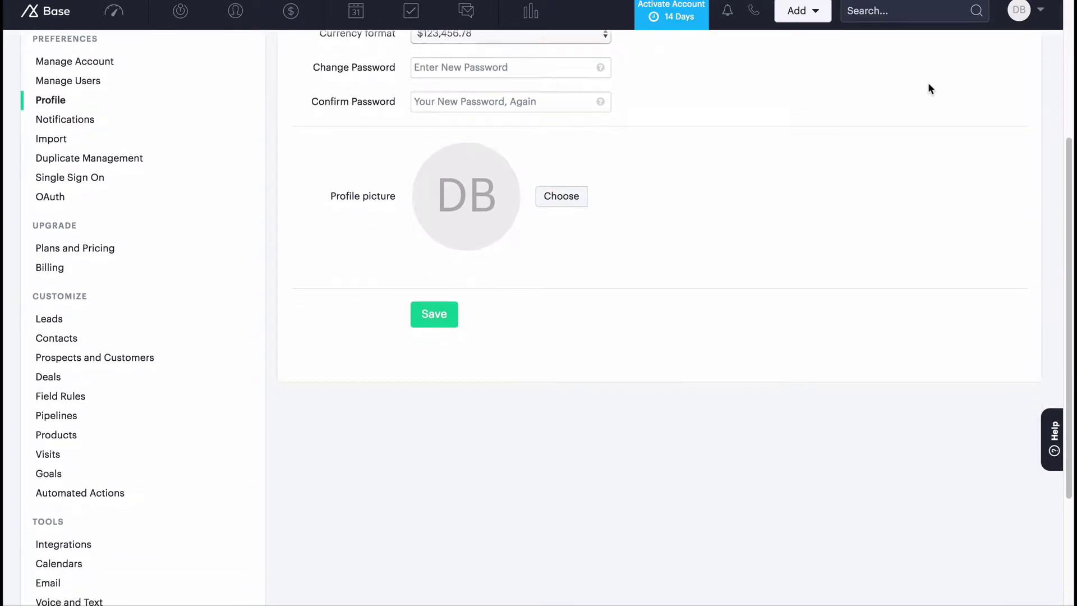
scroll(927, 88, down, 1)
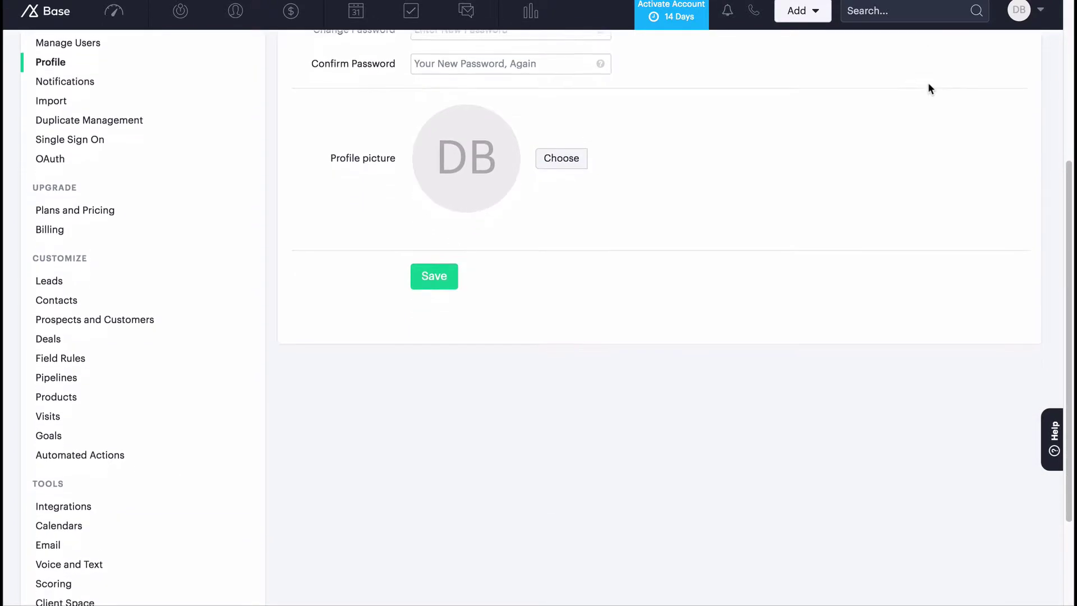
click(130, 339)
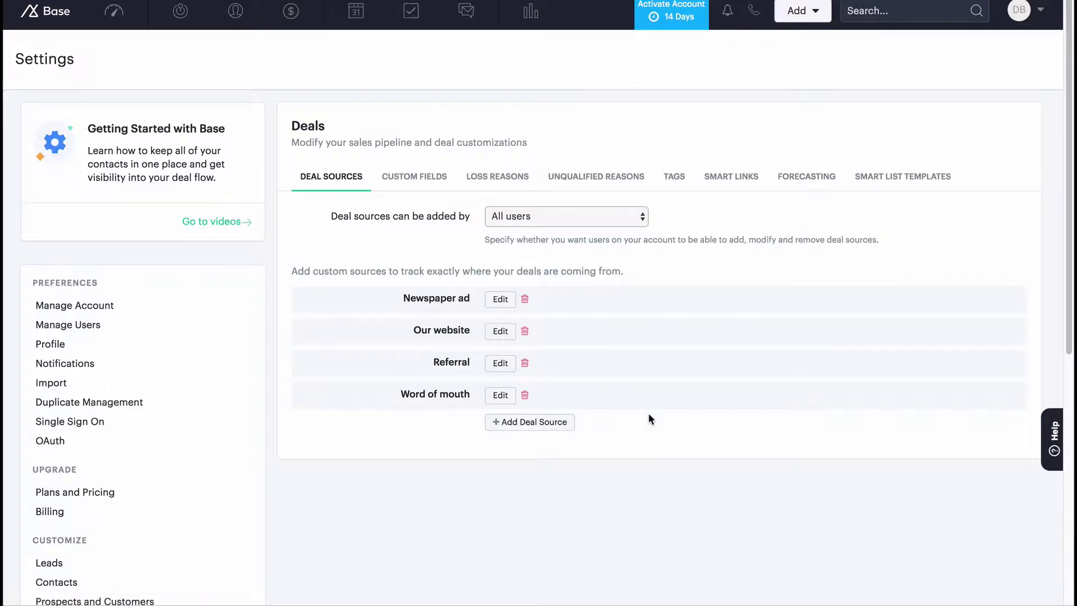
scroll(649, 419, down, 3)
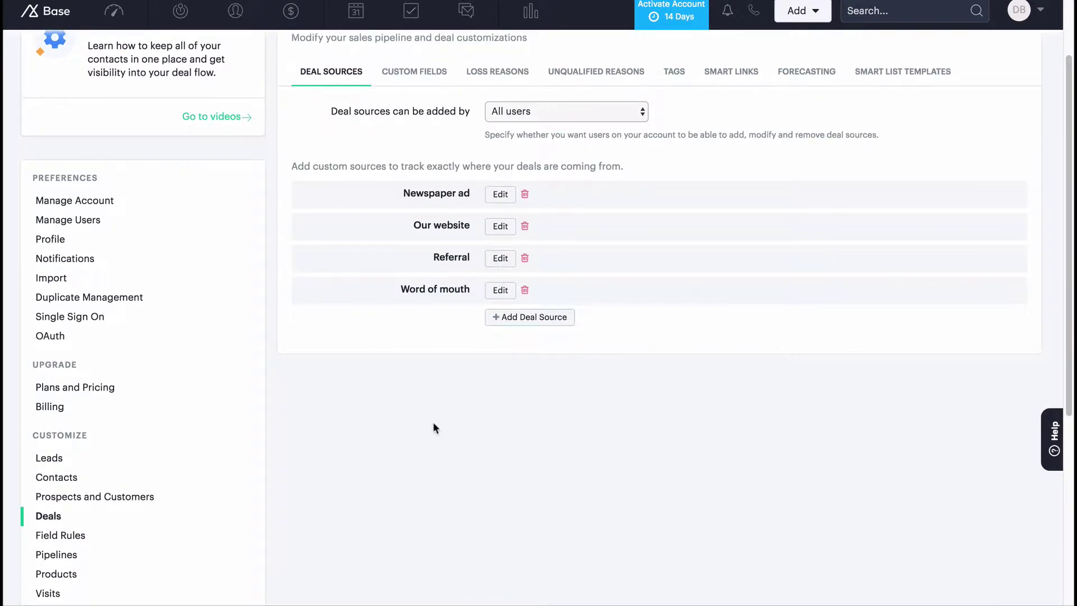
Step: Open the Sales Pipeline stage settings and rename the Incoming stage to Discover
click(83, 565)
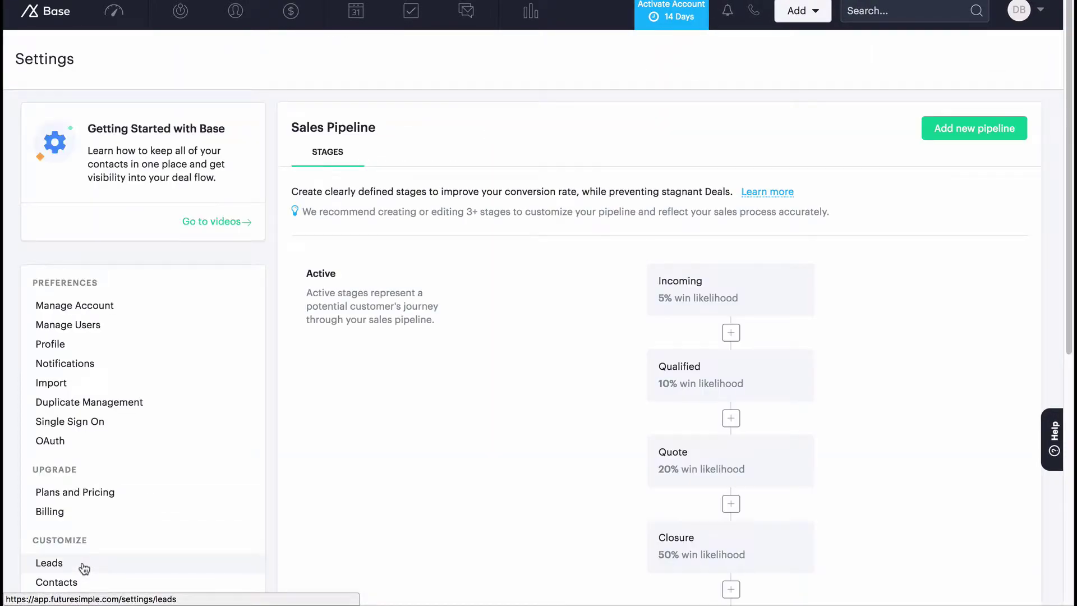
scroll(398, 576, down, 1)
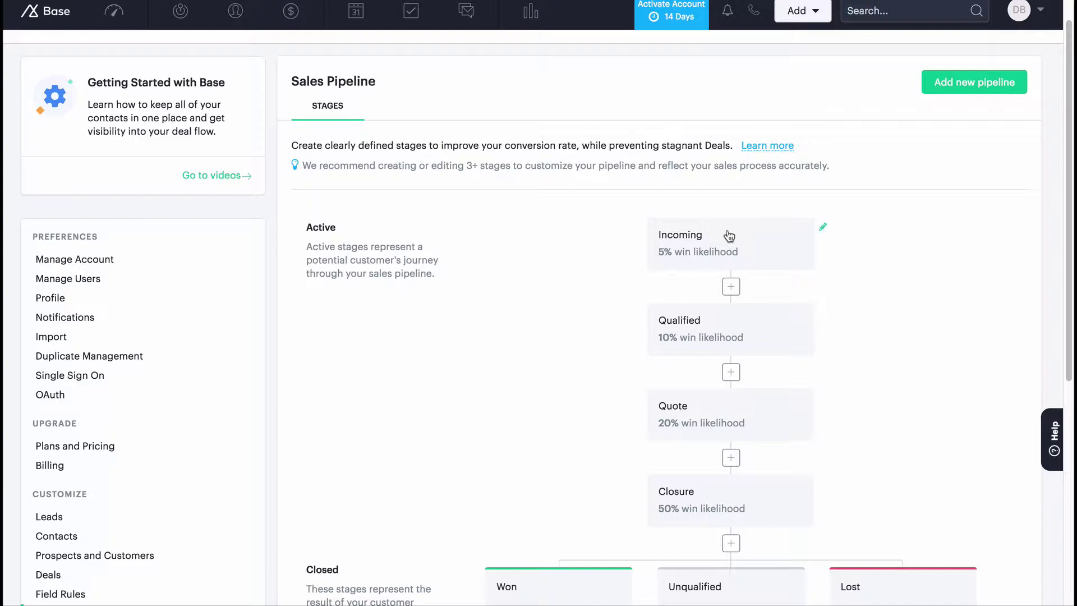
click(824, 229)
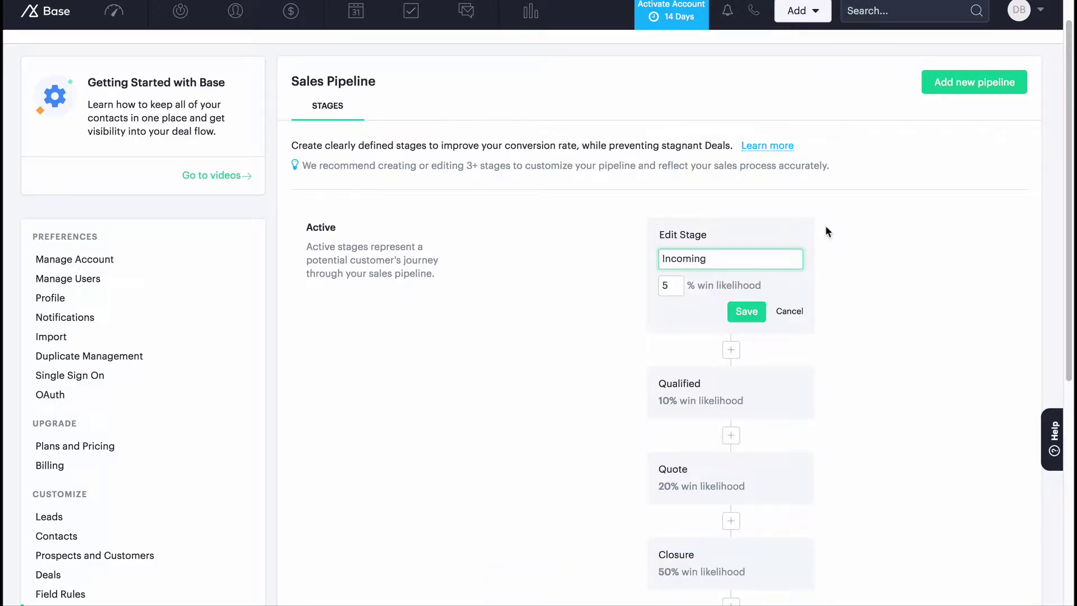
click(726, 259)
key(BackSpace)
key(BackSpace)
key(BackSpace)
key(BackSpace)
key(BackSpace)
key(BackSpace)
key(BackSpace)
key(BackSpace)
text(Discover)
click(746, 311)
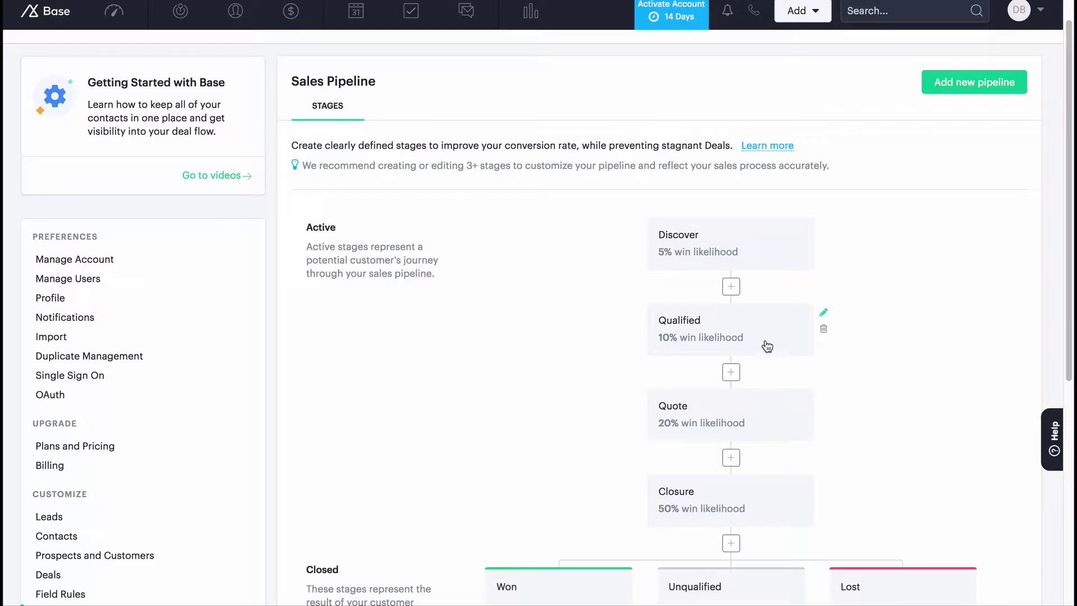
Step: Rename the Qualified stage of the sales pipeline to In-Person Meeting and save it
click(823, 312)
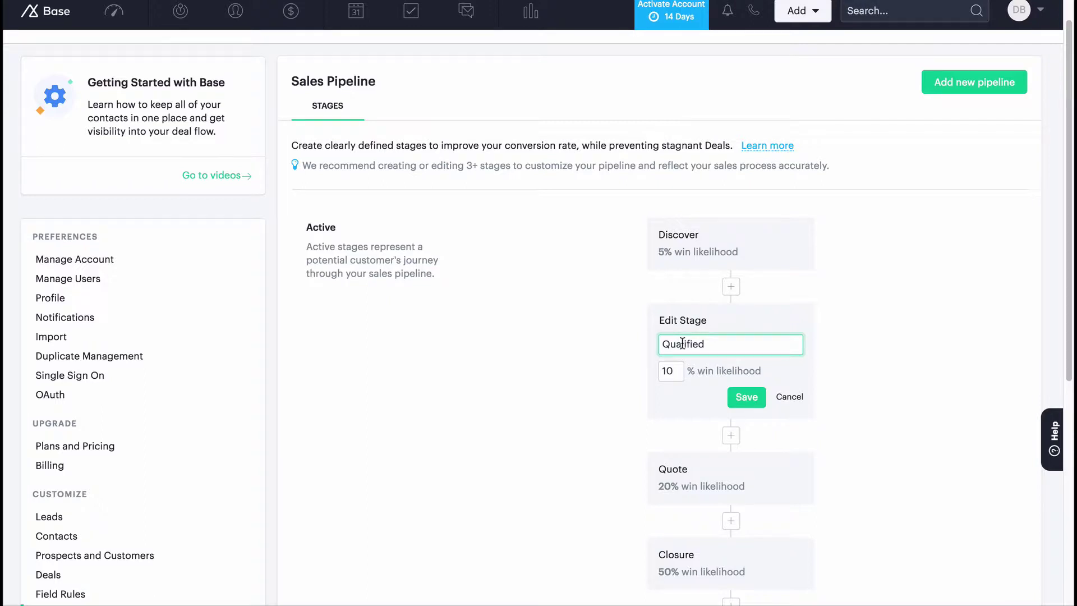
drag(707, 344, 642, 340)
key(BackSpace)
text(In -Person Meeting)
click(740, 400)
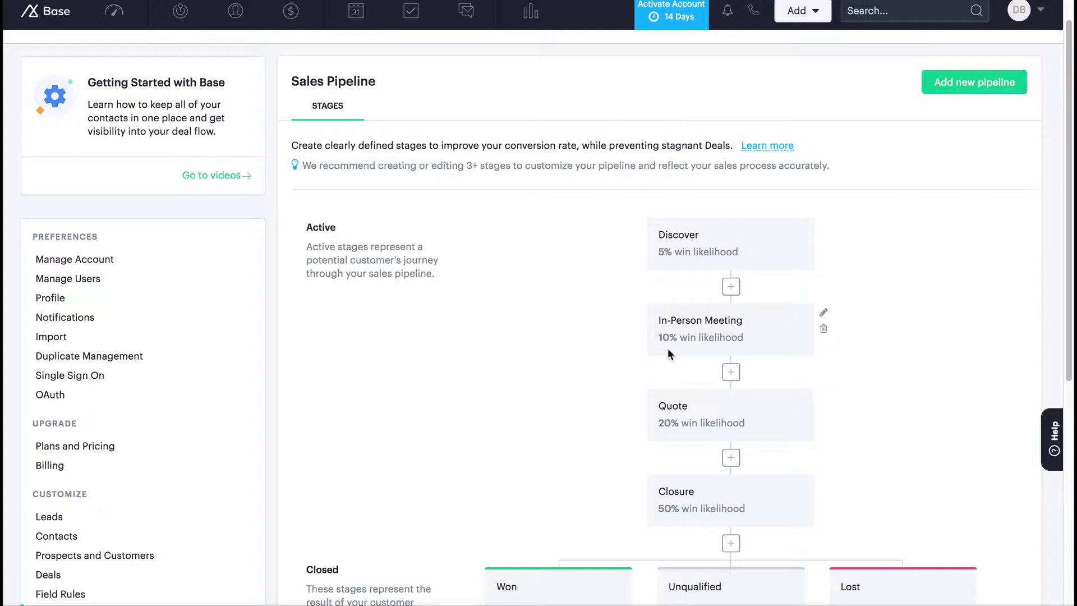
Step: Examine the active stages with their win likelihoods and the closed outcomes of the Sales Pipeline
scroll(668, 352, down, 3)
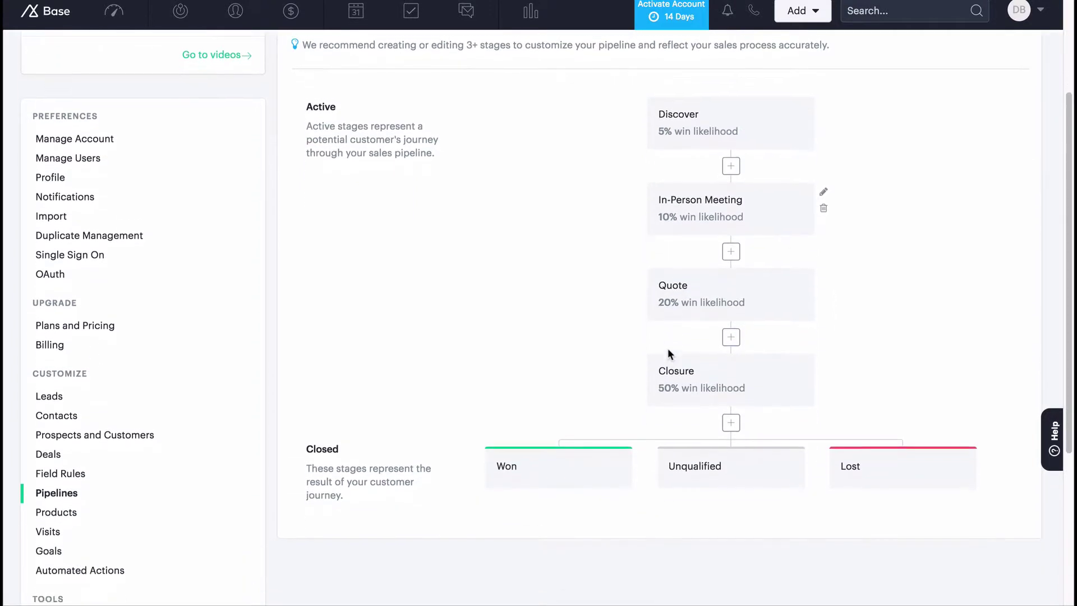
scroll(668, 352, down, 1)
scroll(669, 353, down, 4)
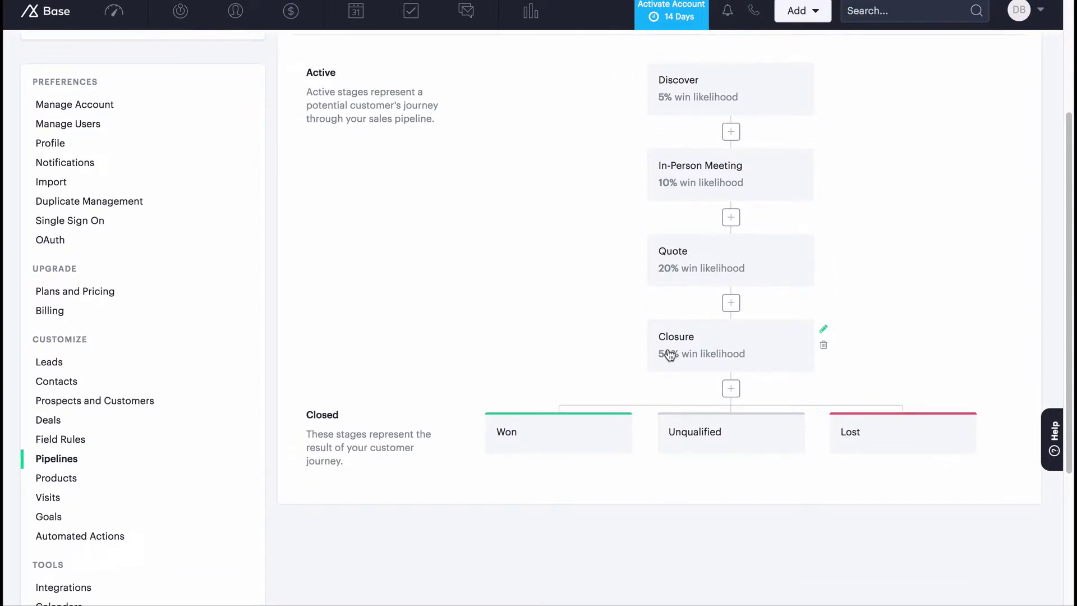
scroll(670, 354, down, 1)
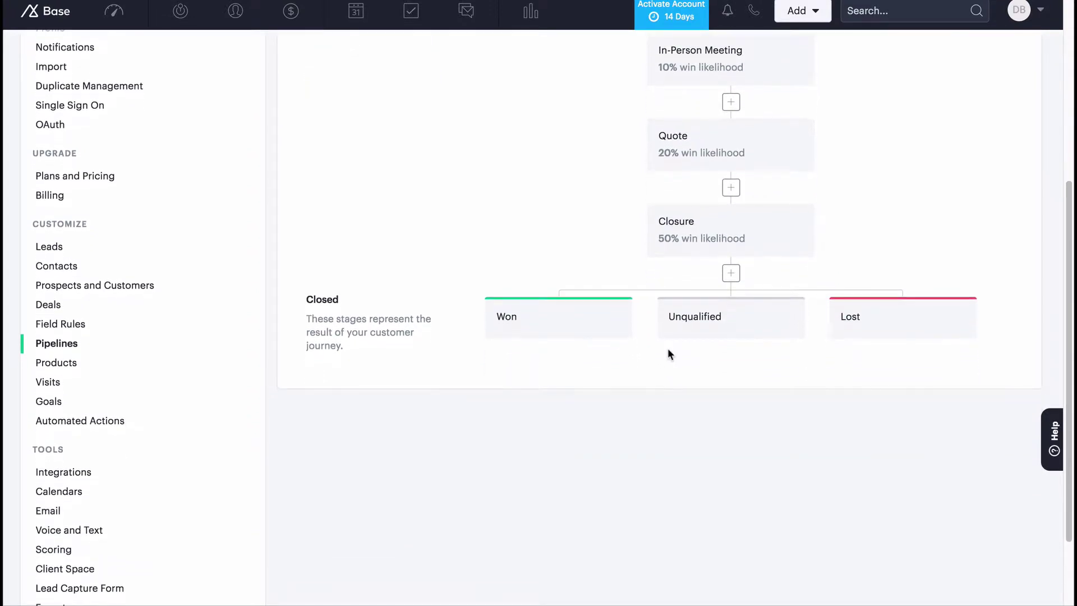
scroll(667, 353, up, 2)
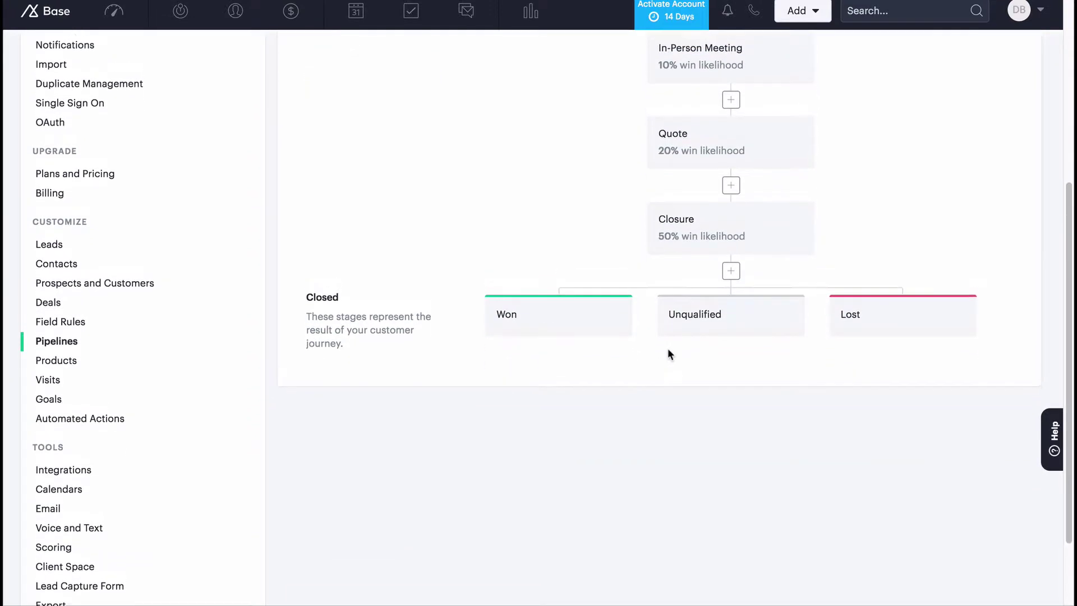
scroll(667, 354, up, 3)
scroll(667, 353, up, 1)
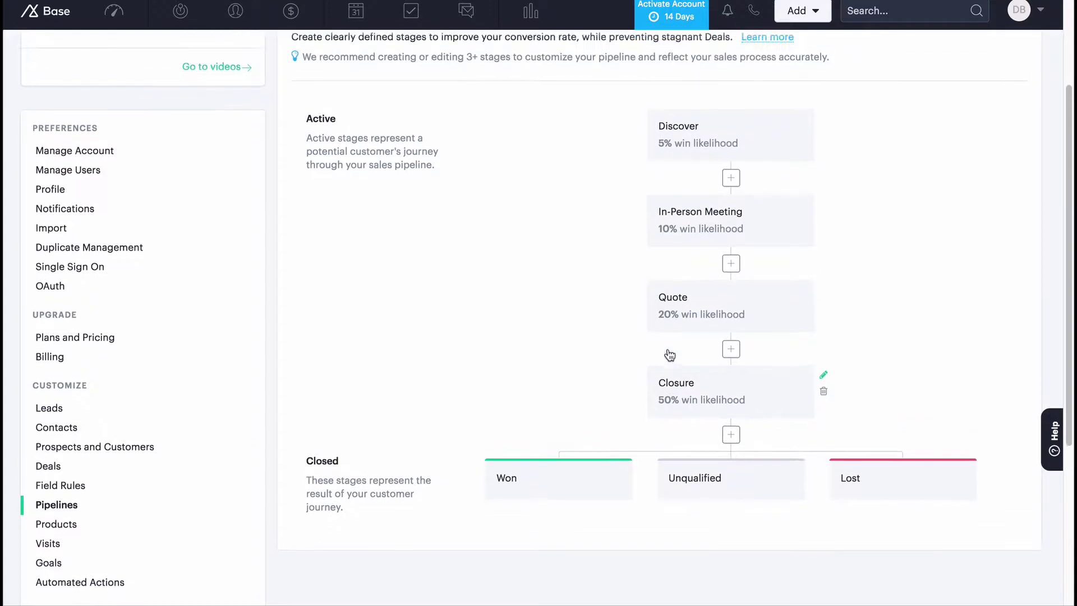
scroll(668, 353, down, 1)
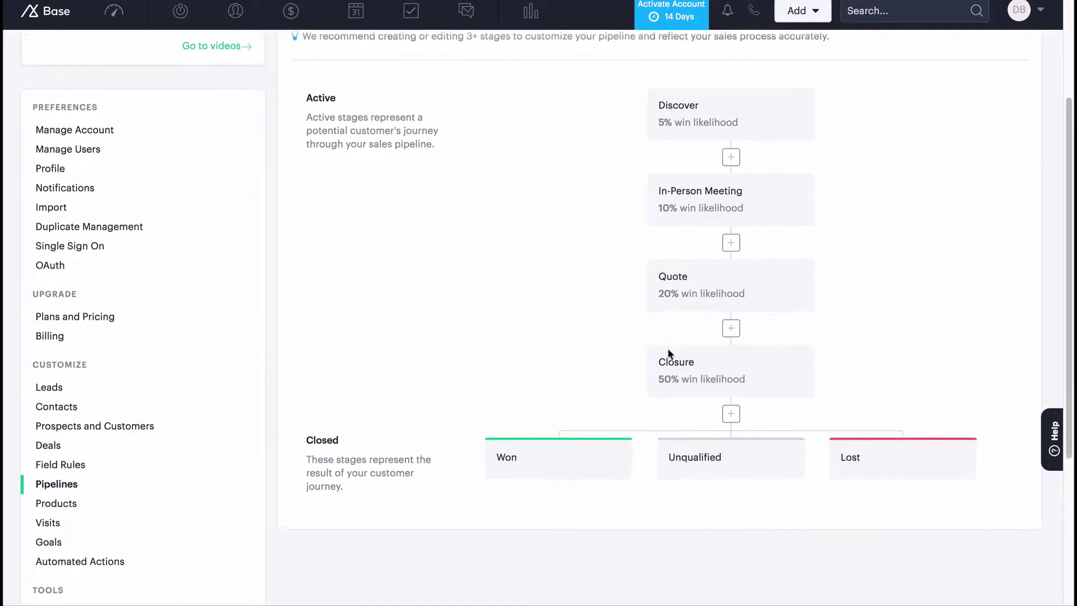
Step: Return to the Deals customization settings and add a deal source named Colleague
click(235, 443)
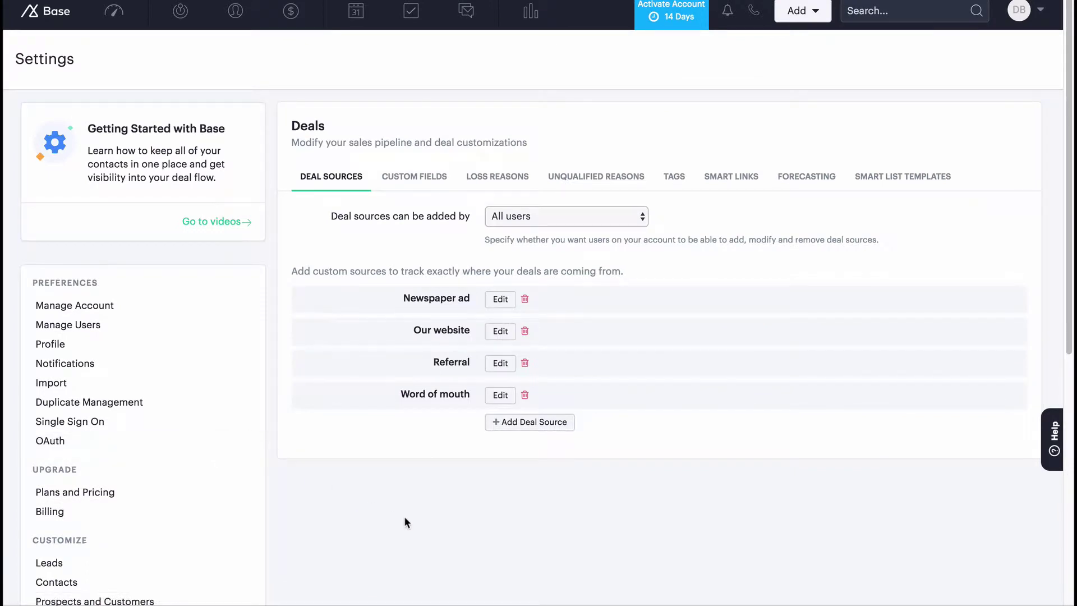
scroll(405, 517, down, 1)
scroll(405, 518, up, 1)
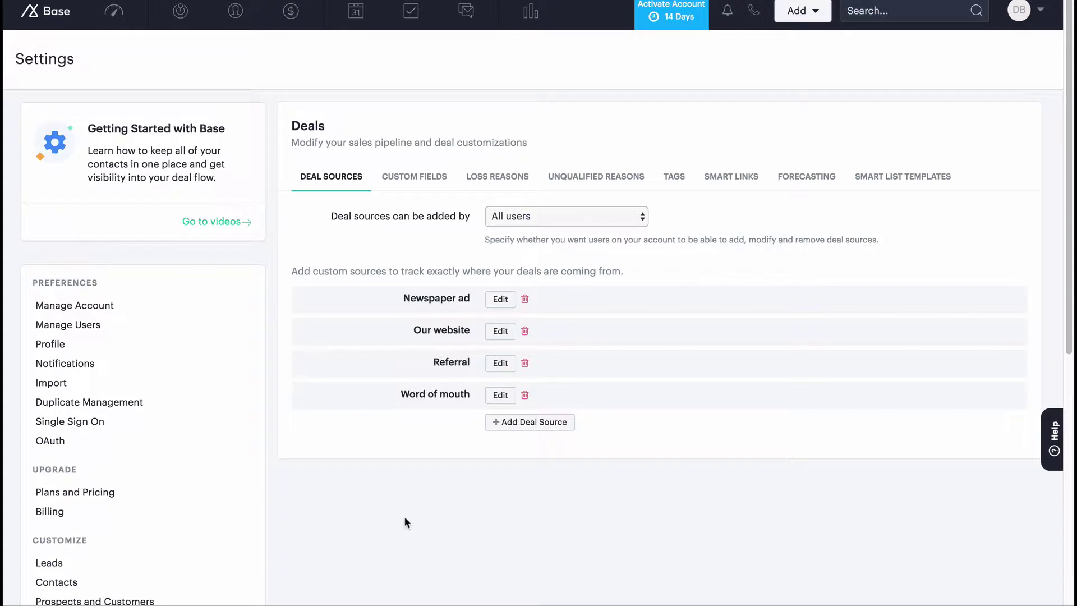
click(509, 427)
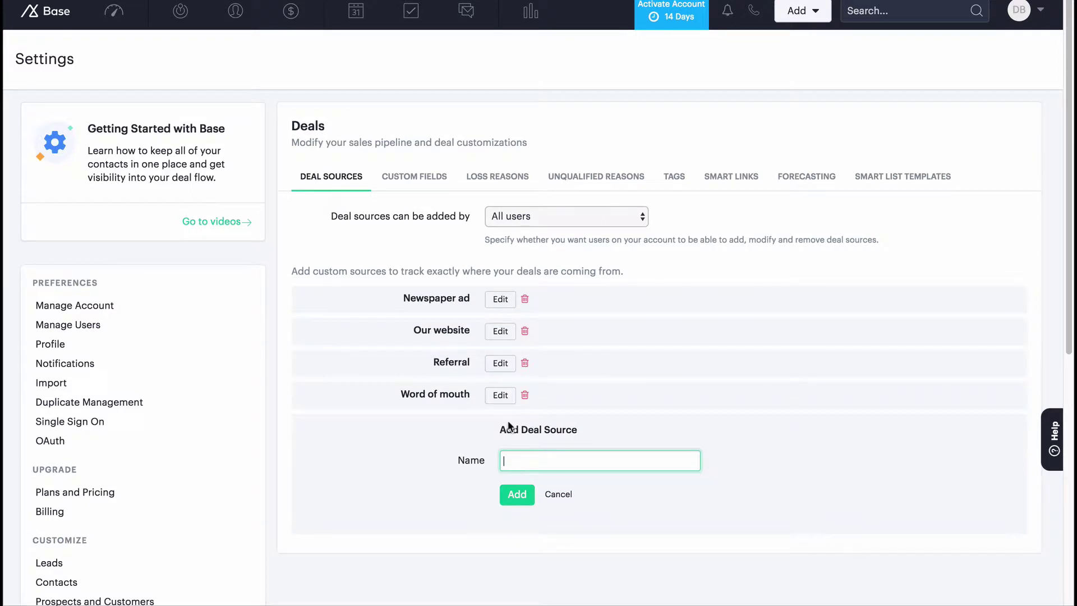
text(Colleague)
click(515, 497)
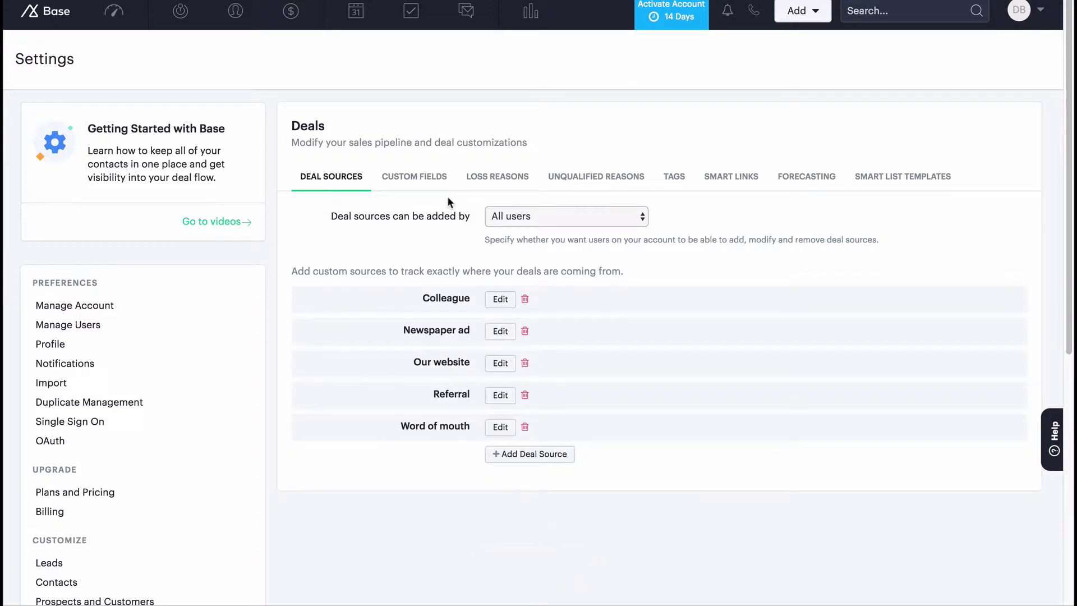
Step: Add a loss reason named "Doesn't fit budget requirement" to the deal customization settings
click(480, 188)
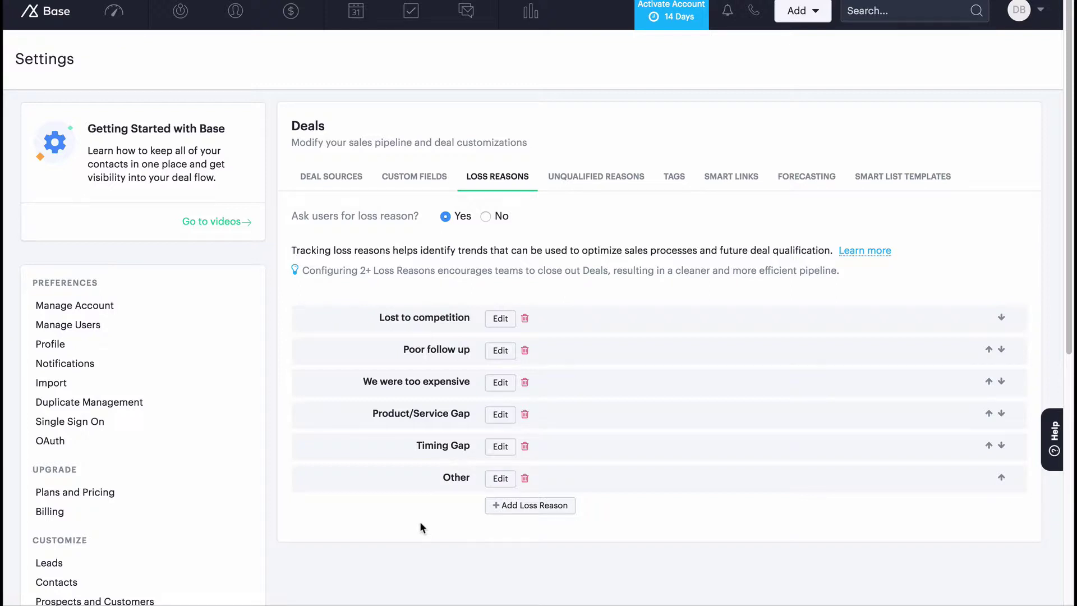
click(498, 511)
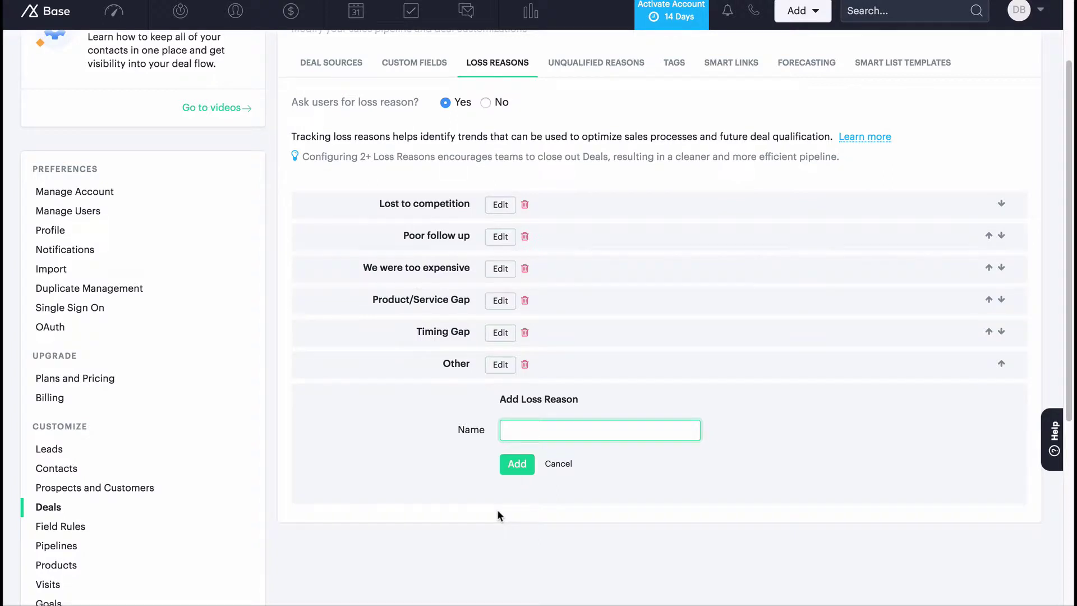
text(Doesn't fit budget requirement)
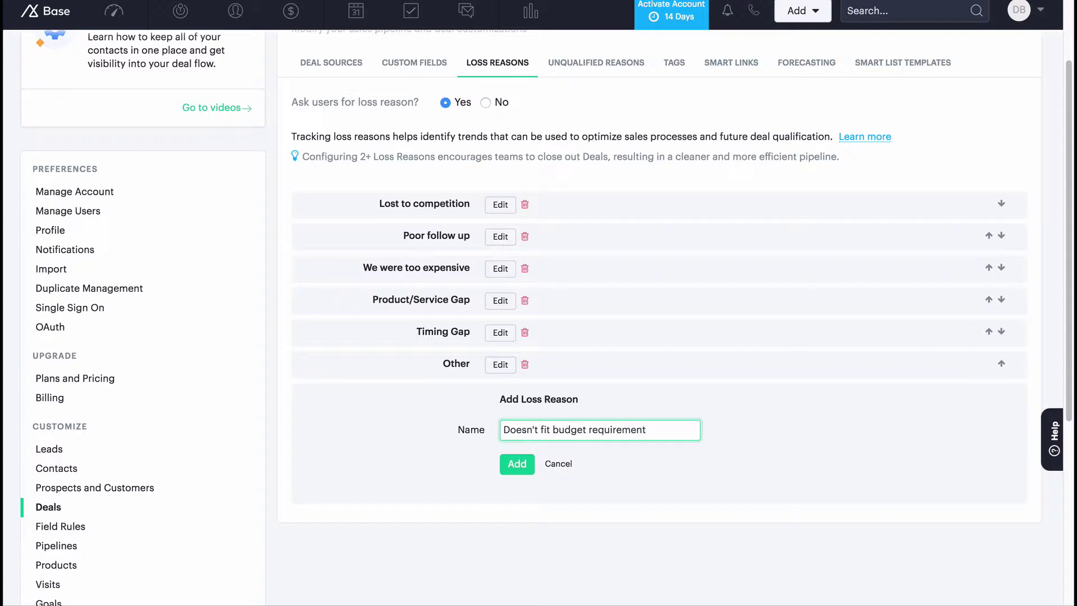
click(517, 473)
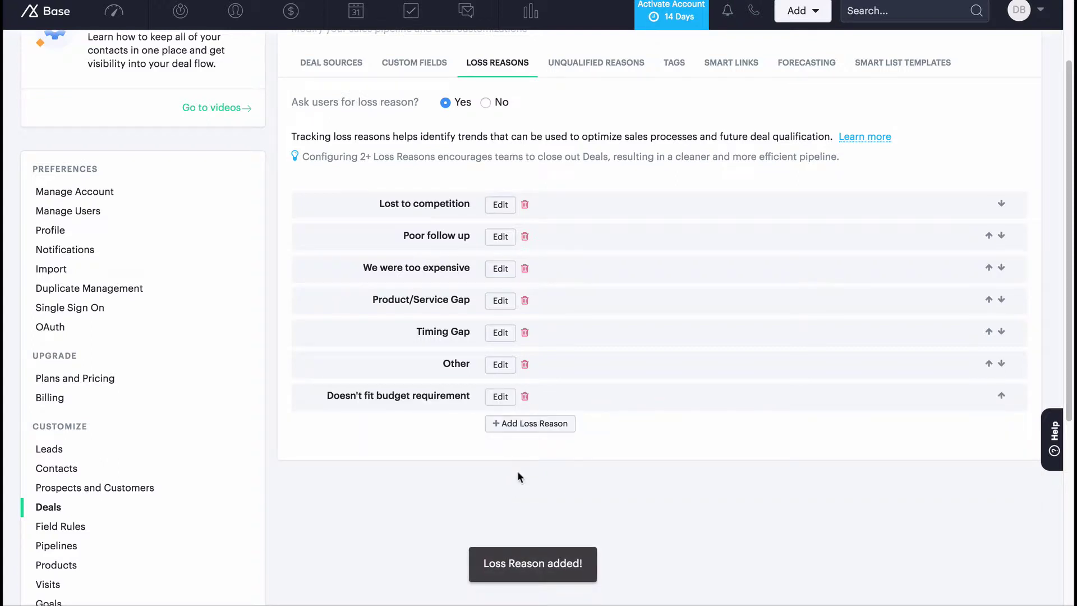
scroll(517, 474, up, 3)
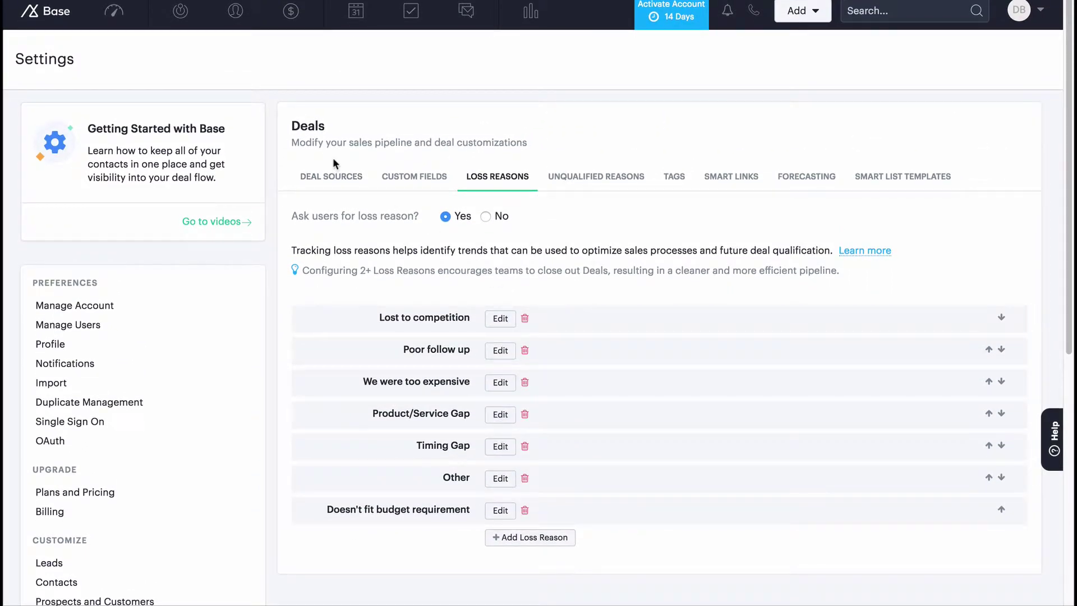
Step: Leave the deal customization settings and open the data import page in the account settings
click(290, 13)
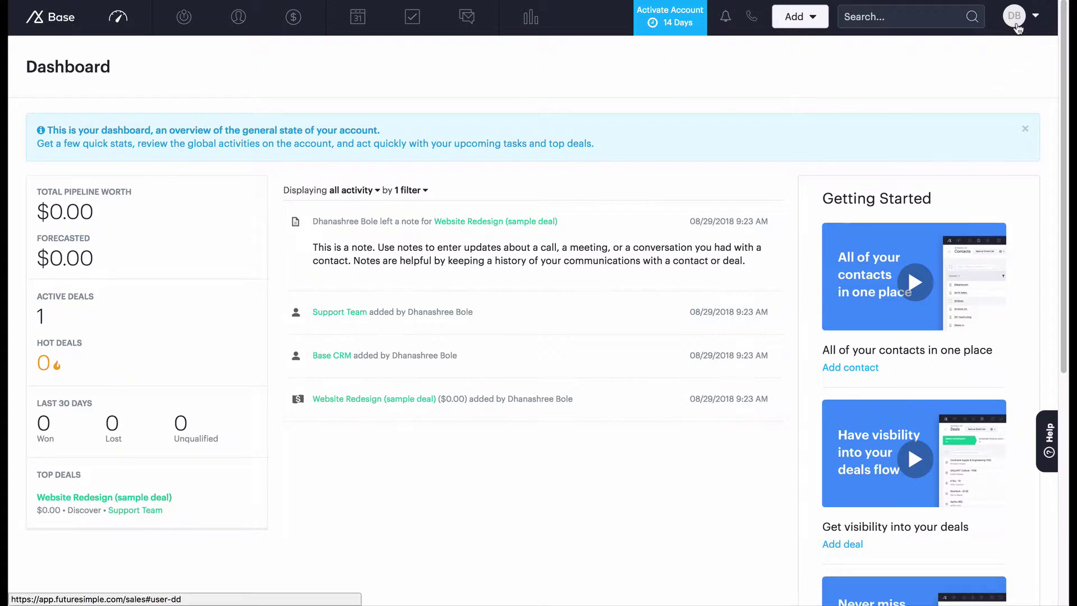
click(1014, 16)
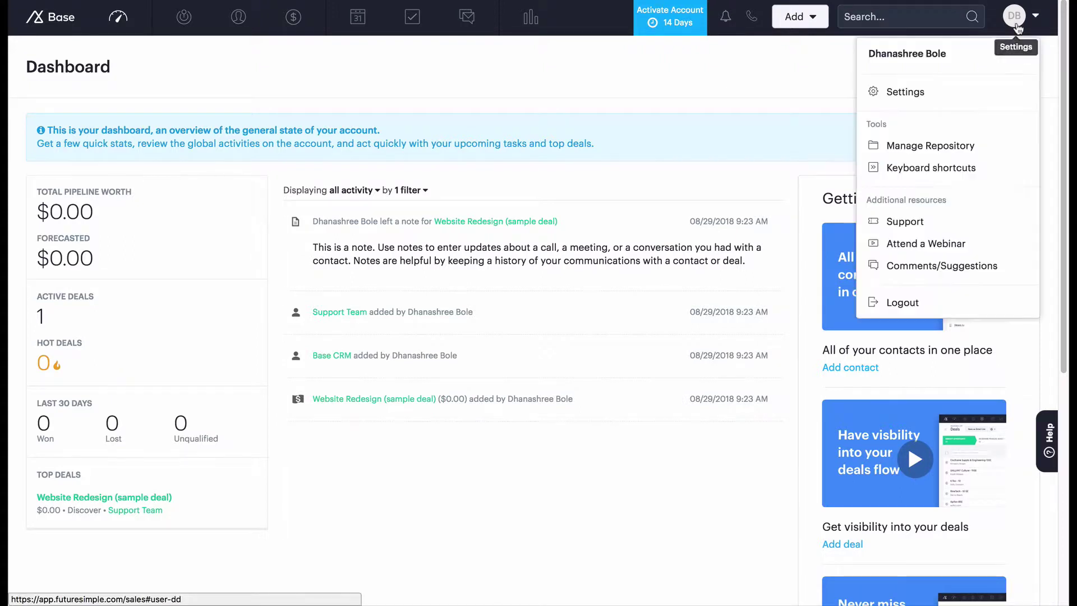
click(988, 96)
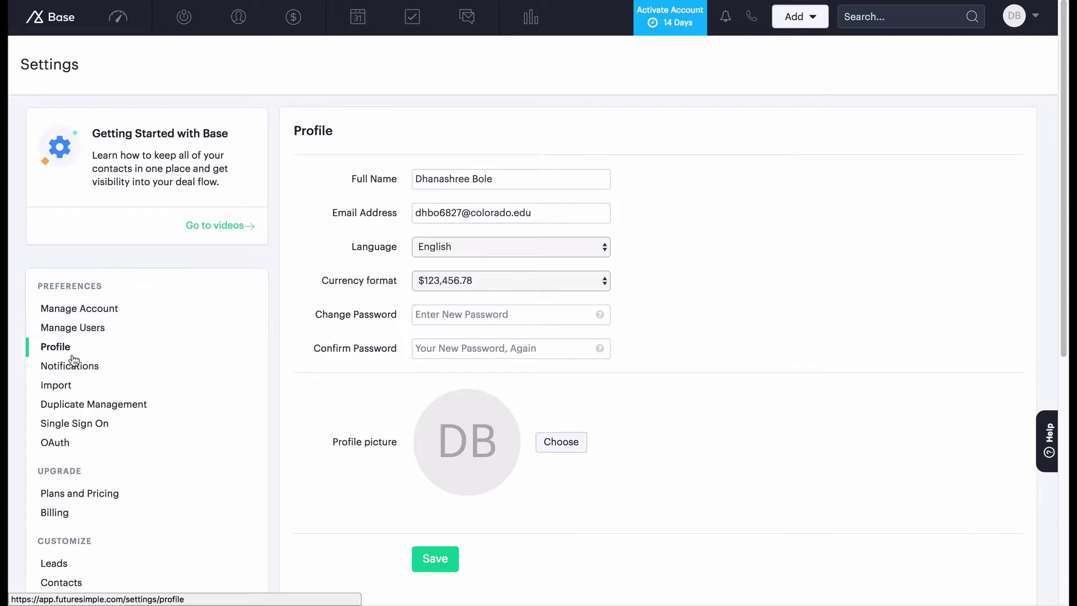
click(69, 386)
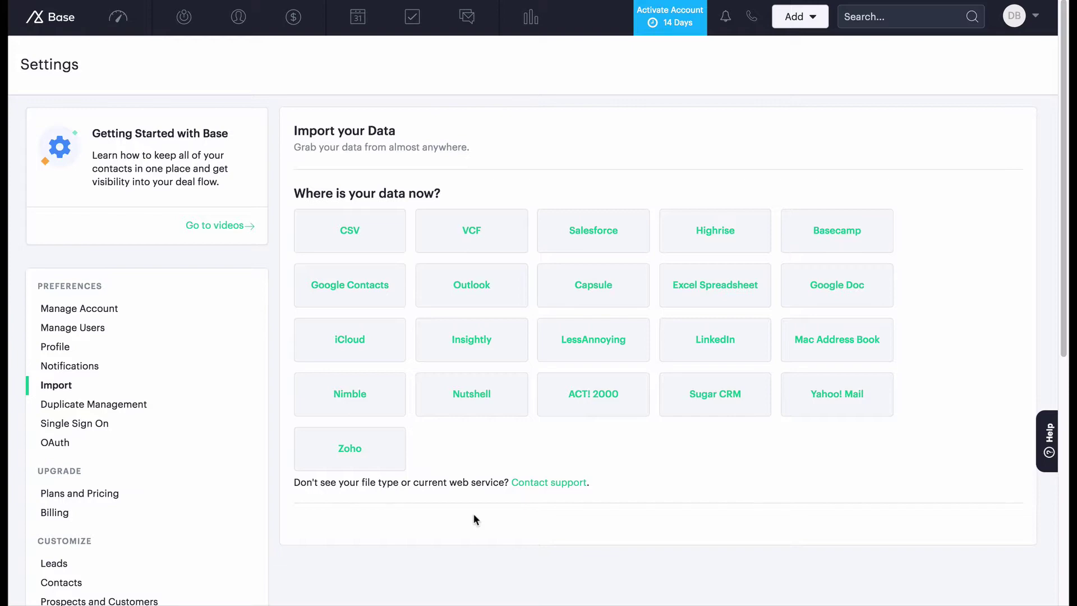
Step: Switch to Finder, open Import_User_Sample_en.csv, examine its contact columns from User Name through Country or Region, and close it
key(super+Tab)
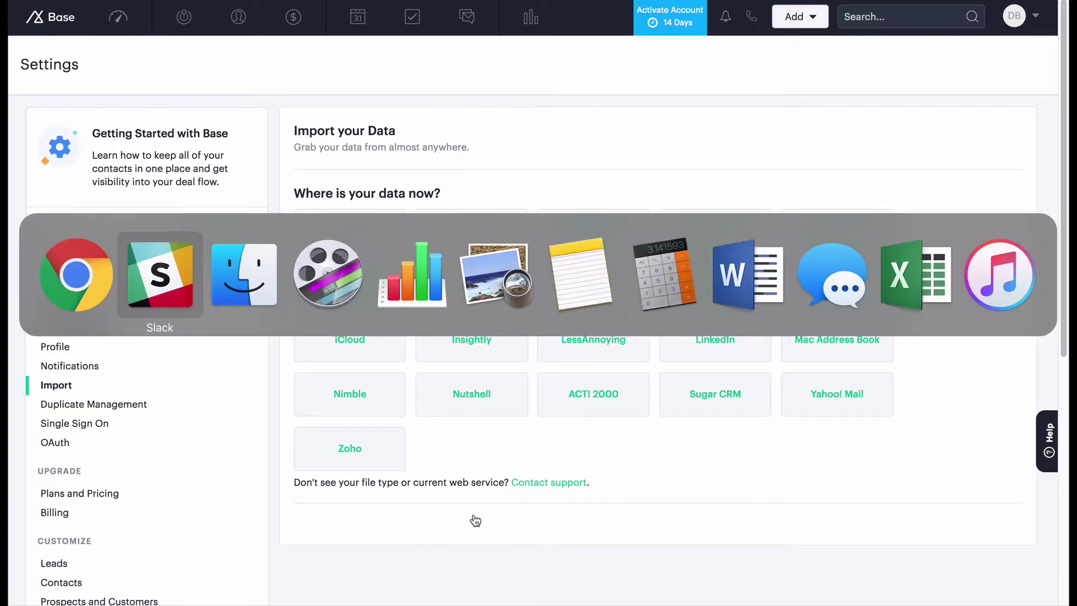
key(super+Tab)
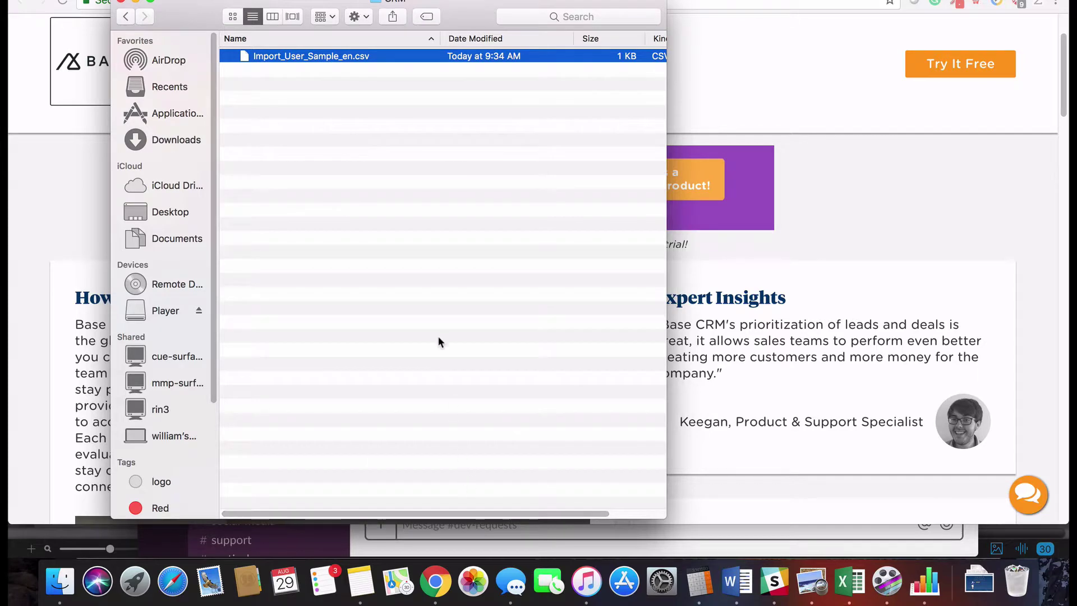
double_click(293, 57)
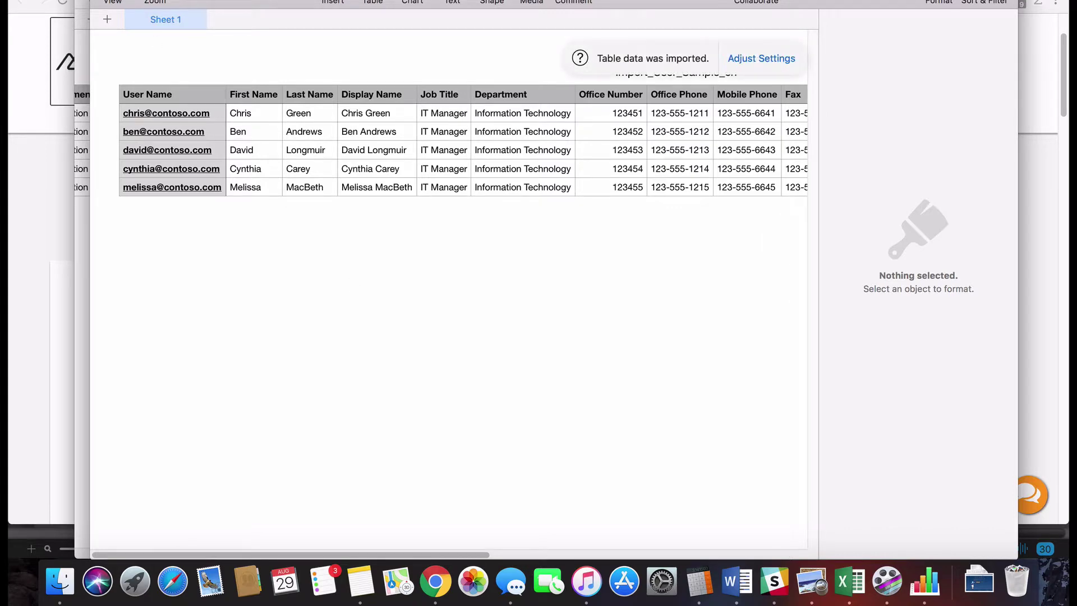
scroll(432, 146, right, 10)
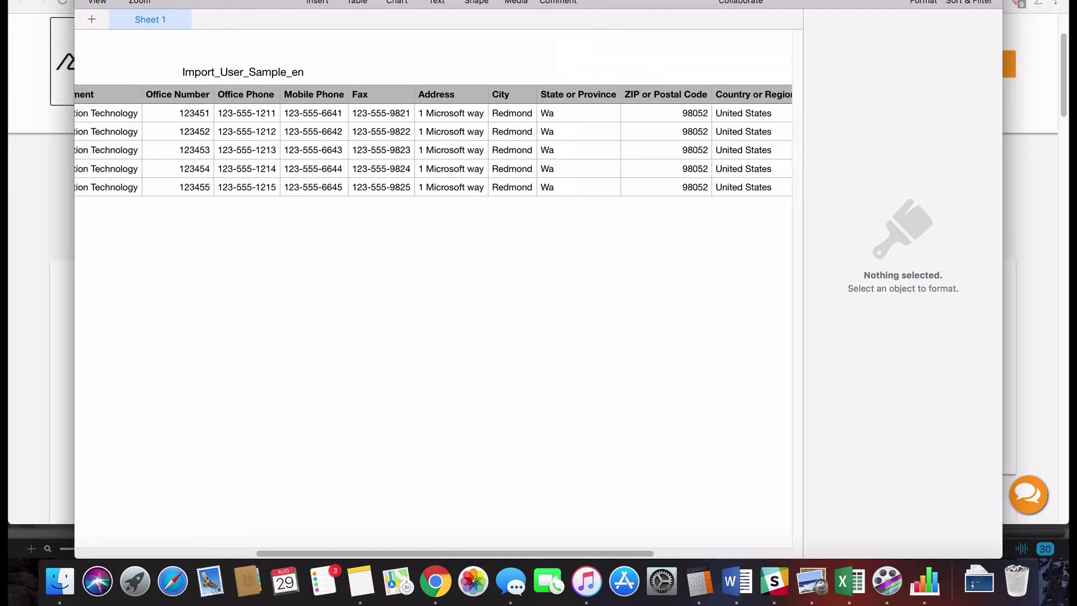
scroll(205, 113, left, 10)
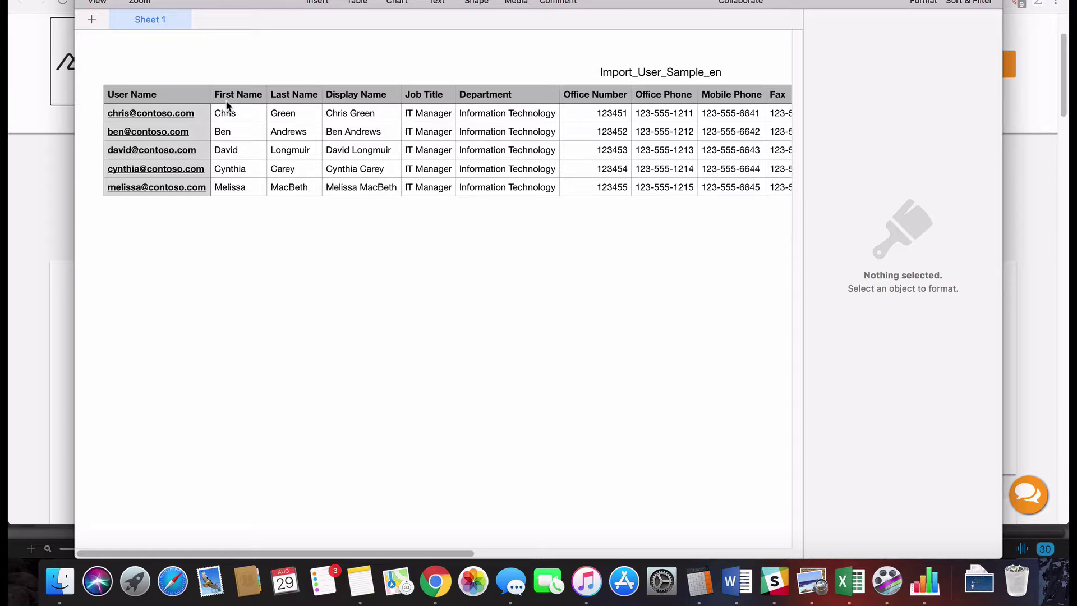
scroll(226, 105, right, 5)
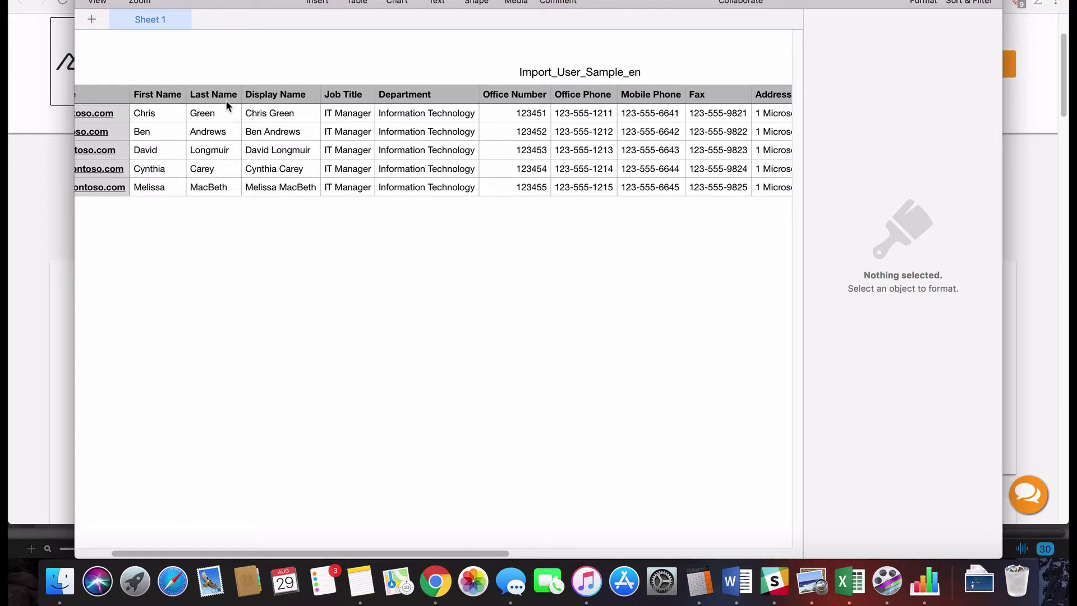
scroll(226, 100, right, 1)
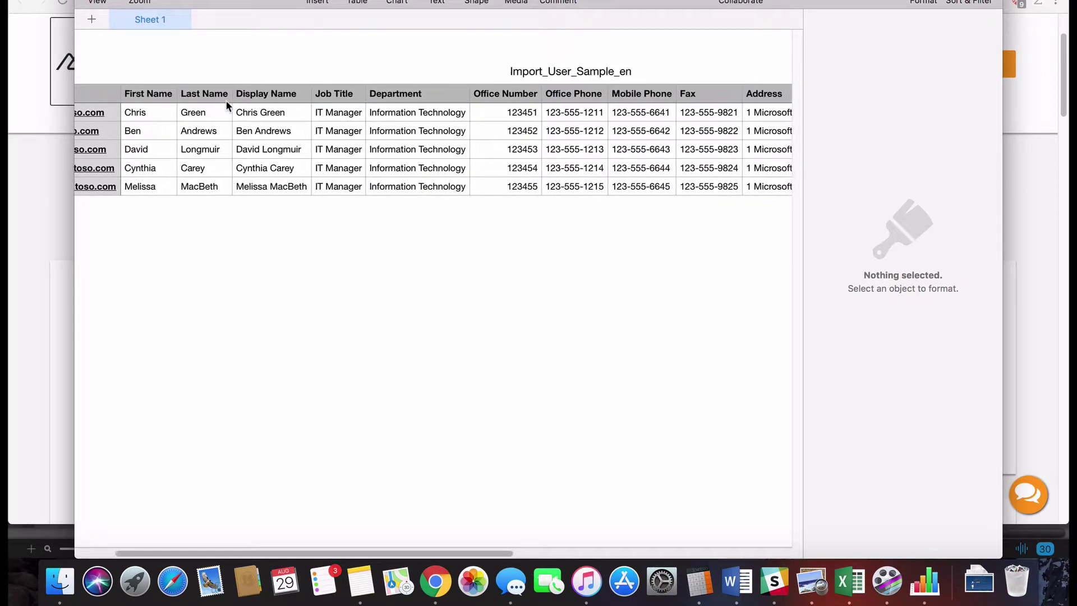
scroll(226, 105, right, 7)
scroll(227, 105, right, 3)
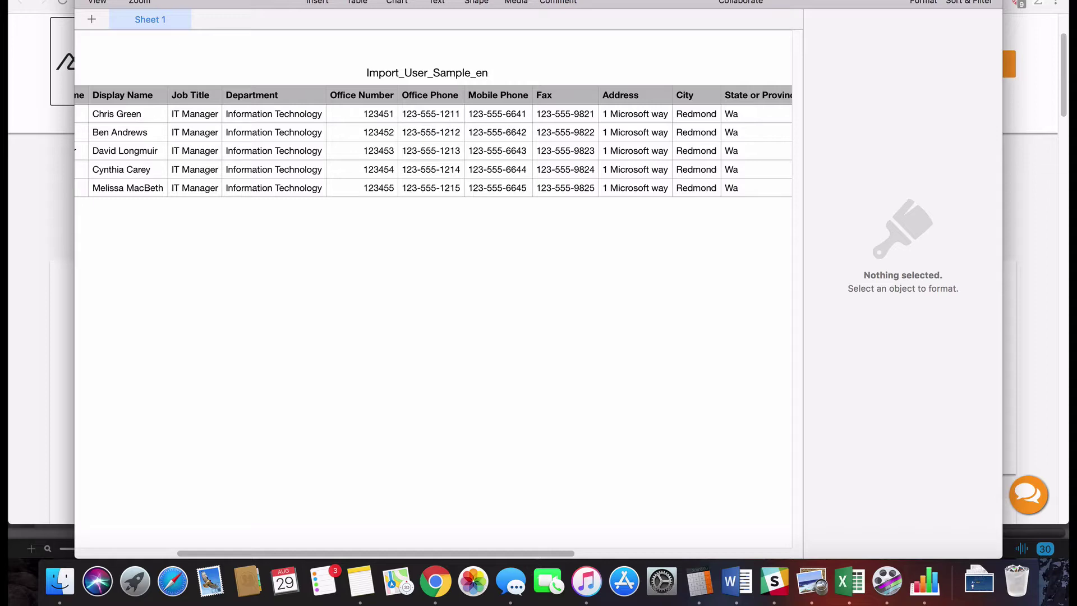
key(super+w)
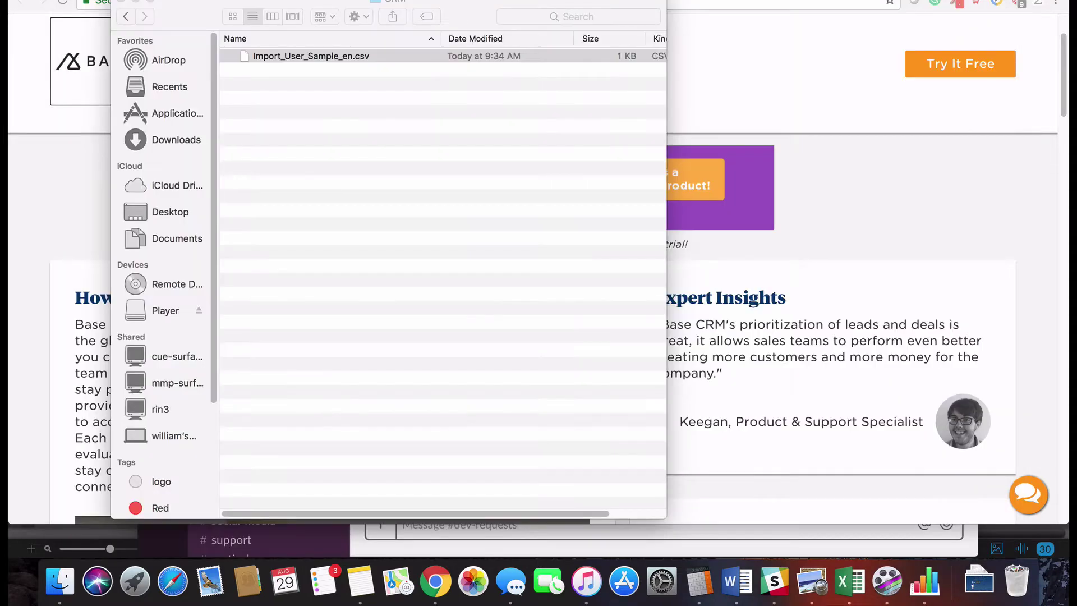
Step: Switch back to the Base CRM import page in Chrome and submit Import_User_Sample_en.csv as a CSV import of Leads
right_click(432, 587)
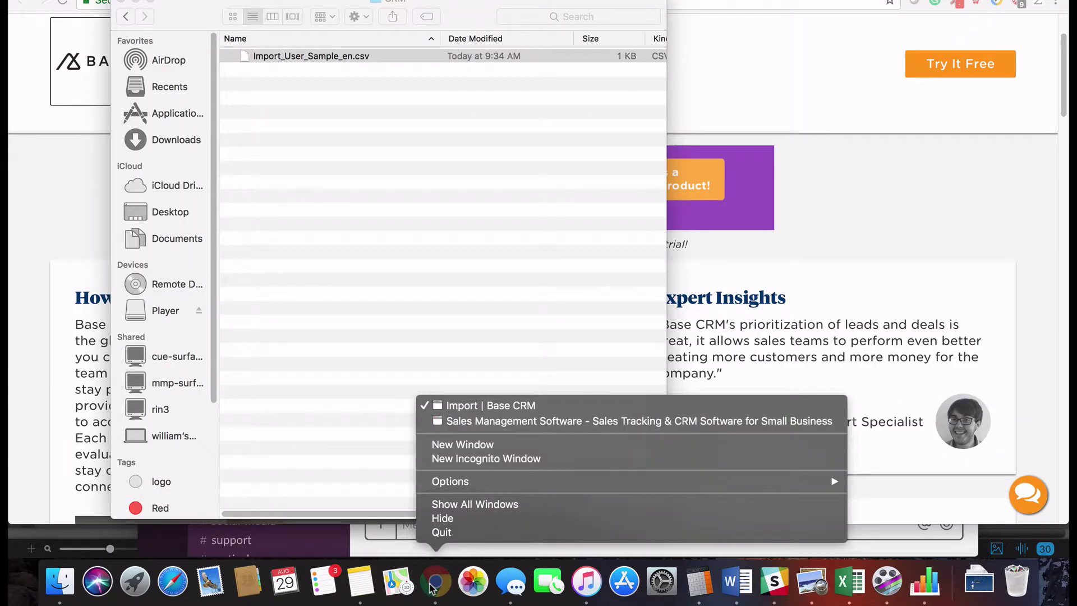
click(522, 411)
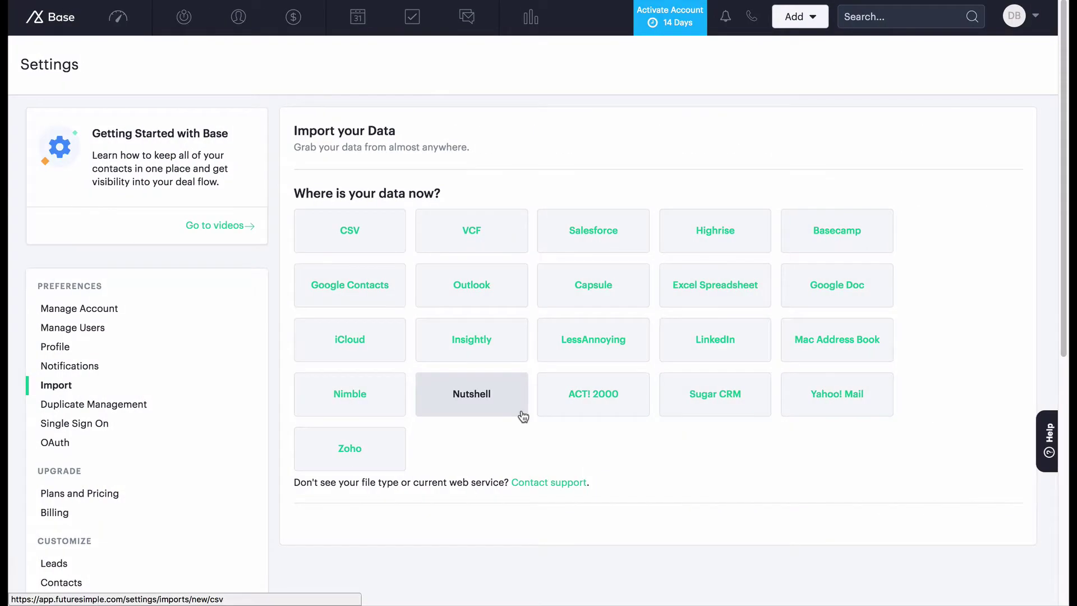
click(342, 240)
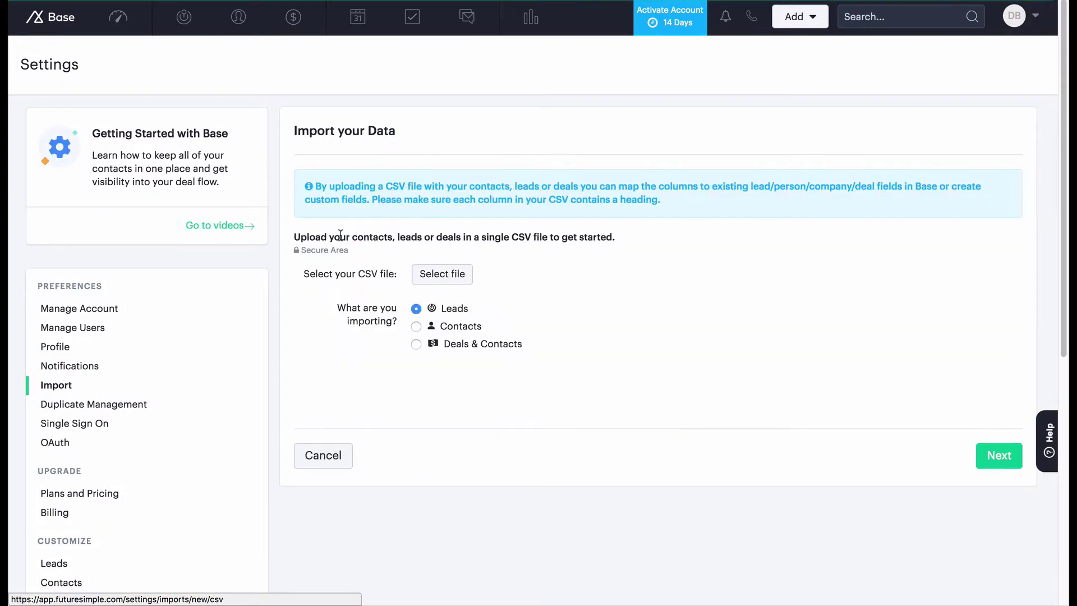
click(447, 278)
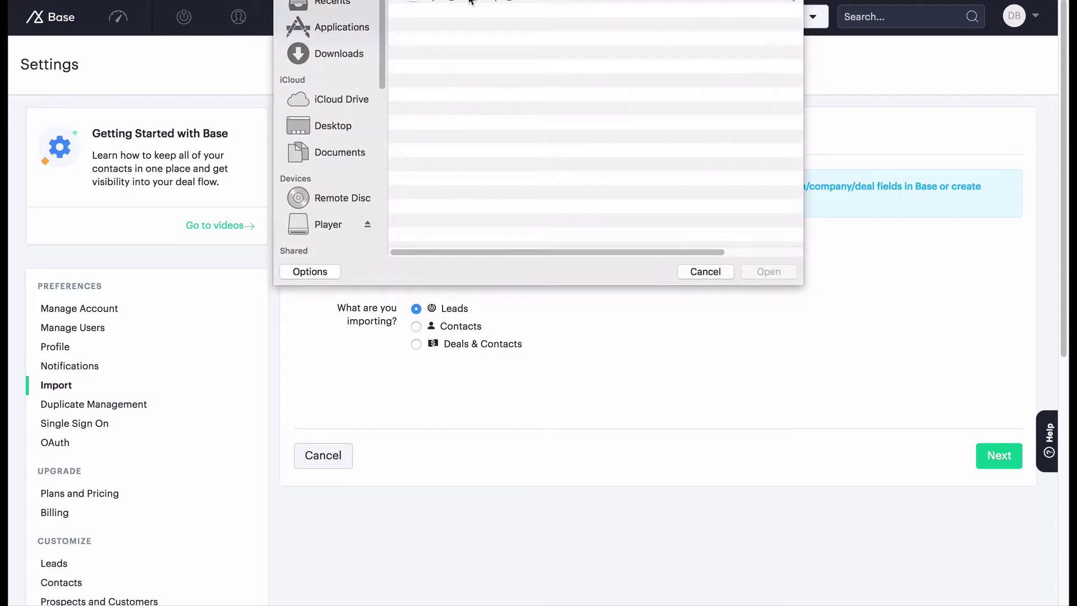
double_click(470, 1)
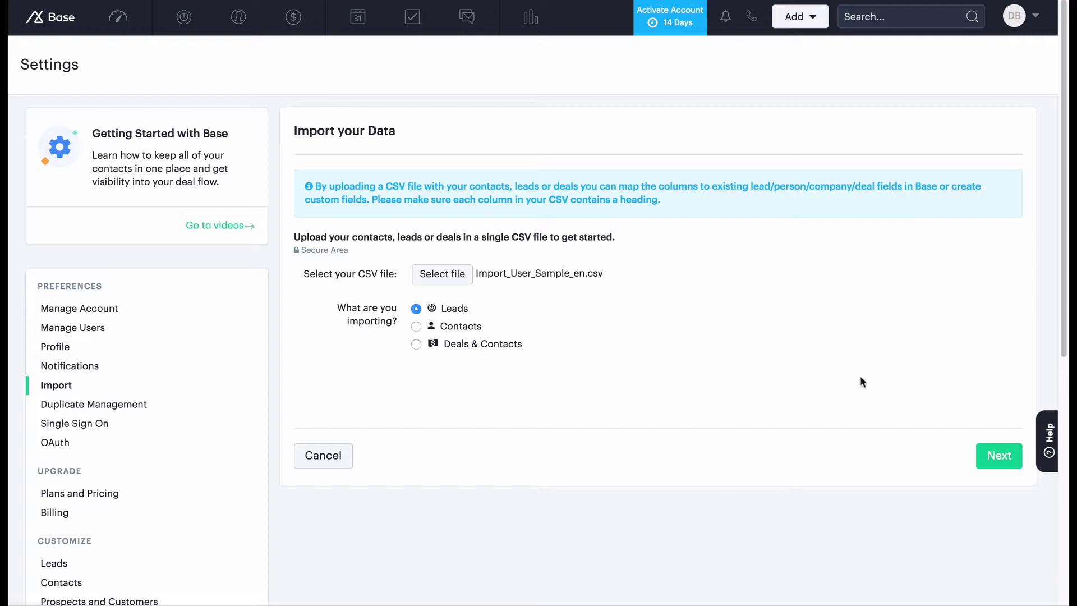
click(992, 459)
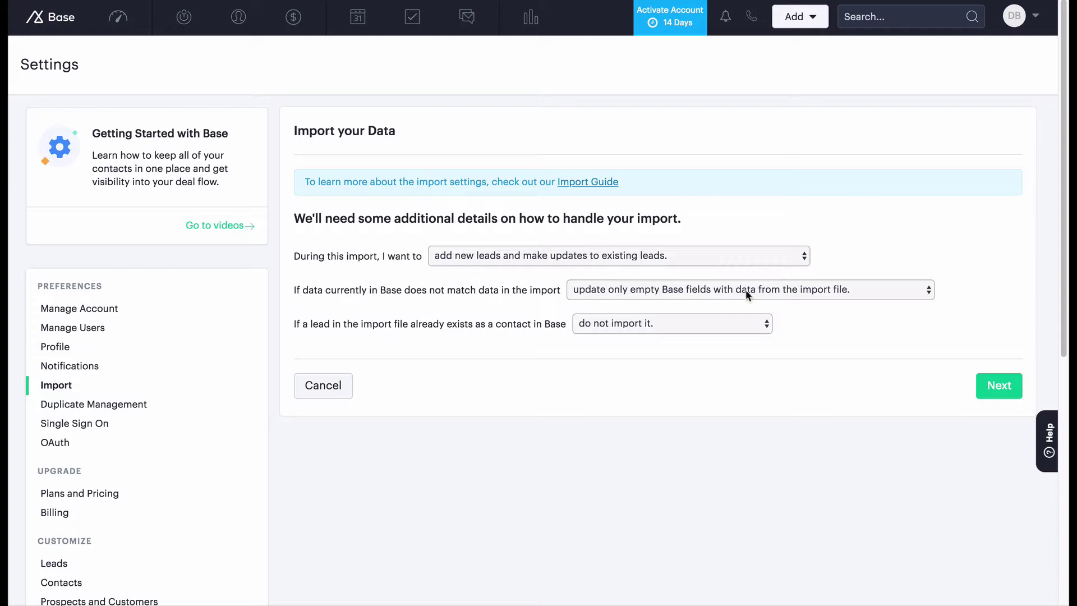
Step: Accept adding new leads with updates to existing ones and updating only empty Base fields, and continue to the column matching
click(709, 263)
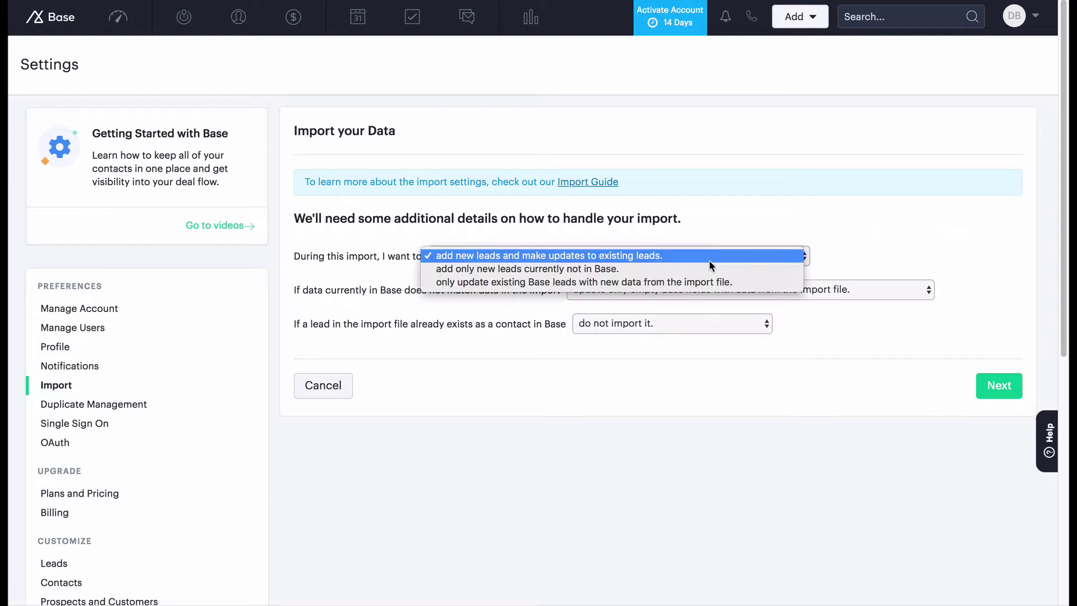
click(709, 261)
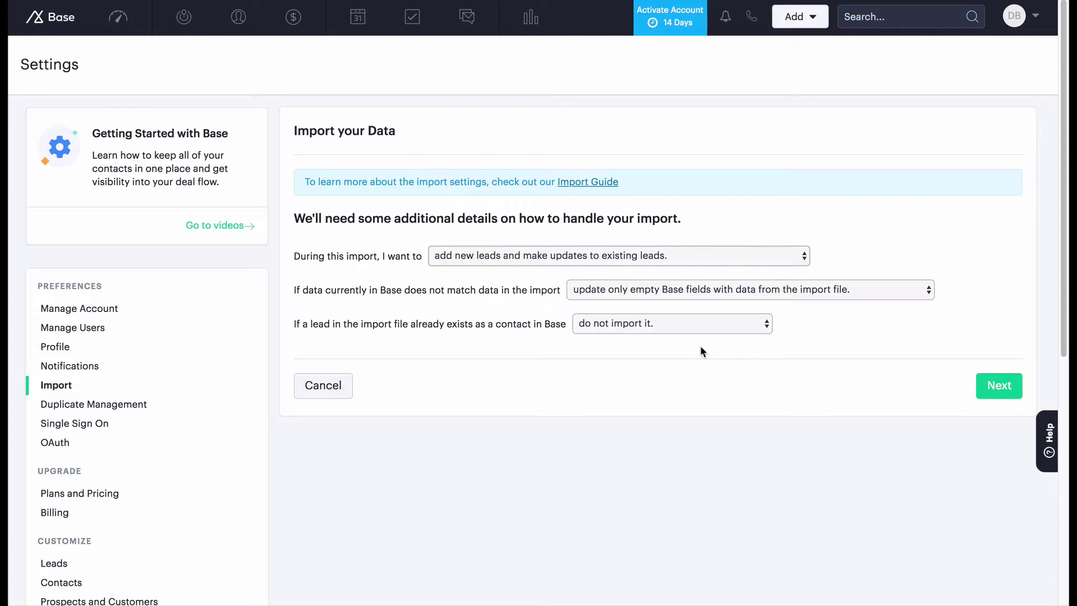
click(730, 290)
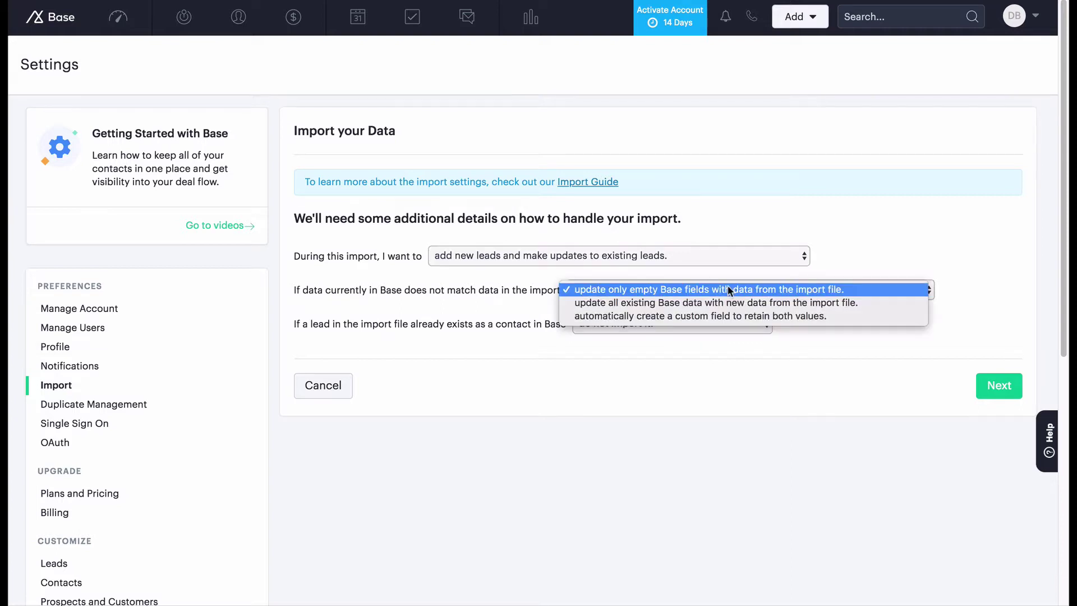
click(729, 289)
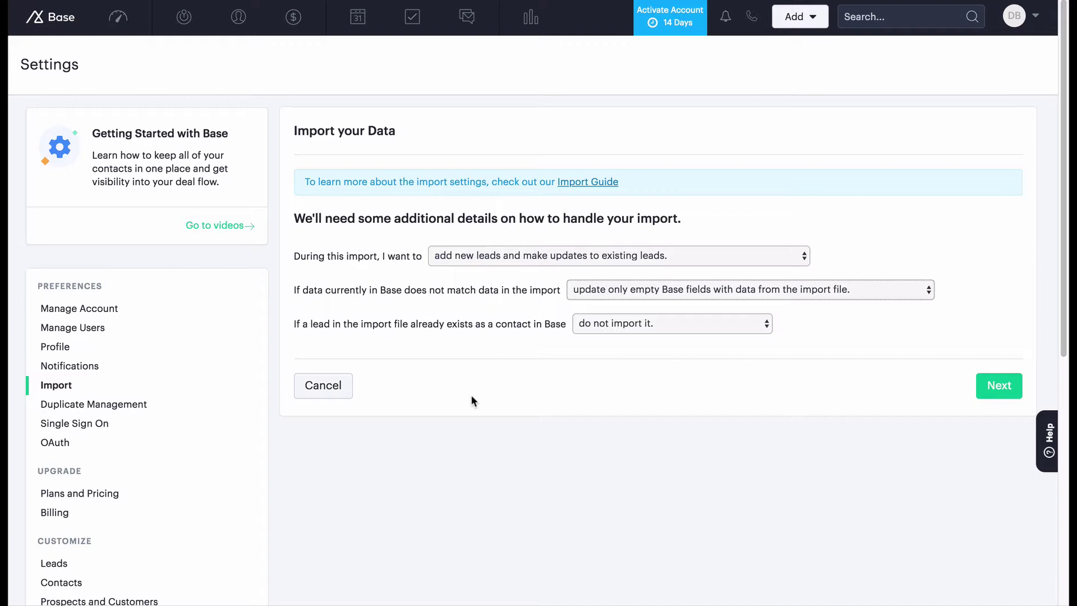
click(999, 385)
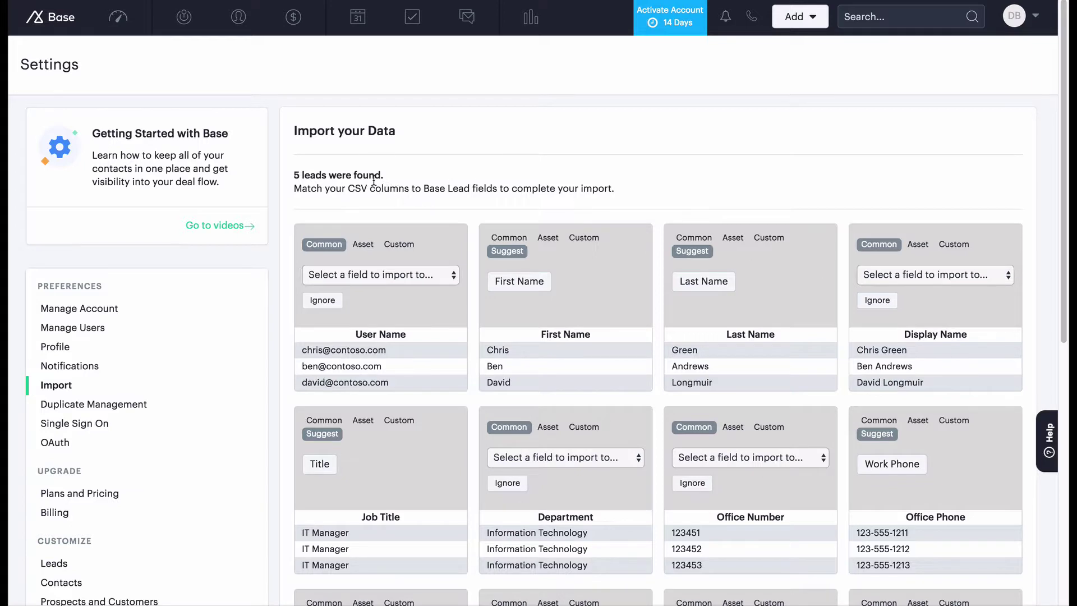
Step: Review the CSV columns for matching and map the User Name column to the common Email field
drag(374, 180, 385, 176)
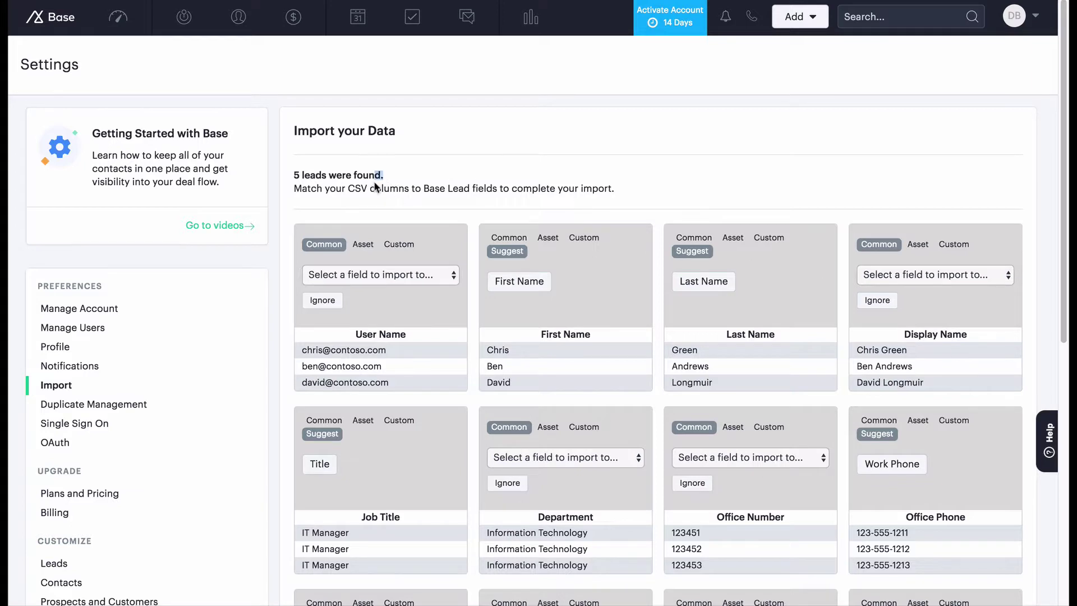
click(435, 217)
scroll(436, 217, down, 1)
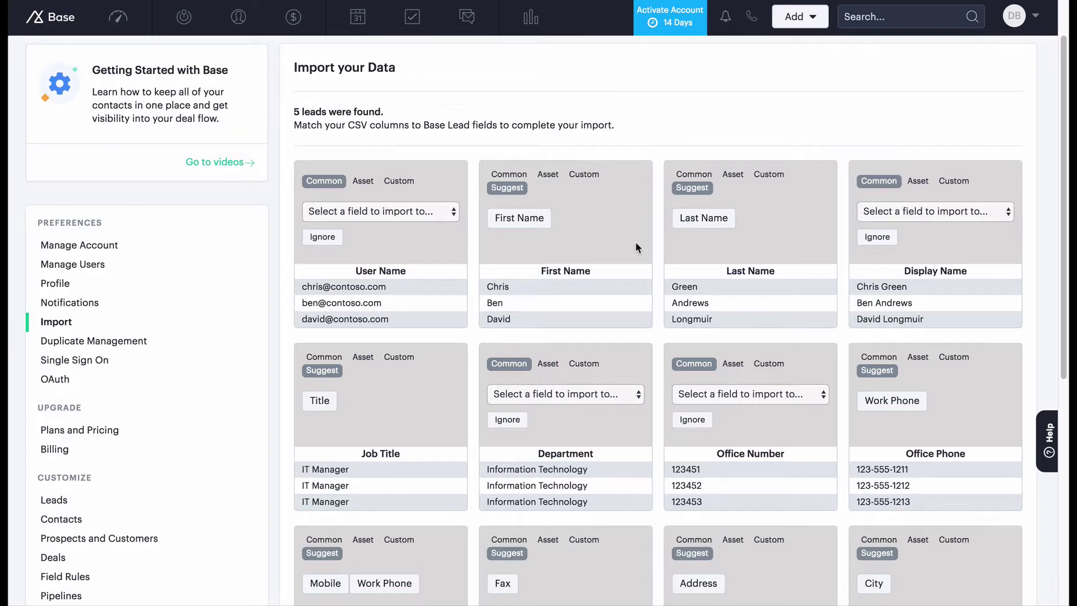
scroll(635, 241, down, 3)
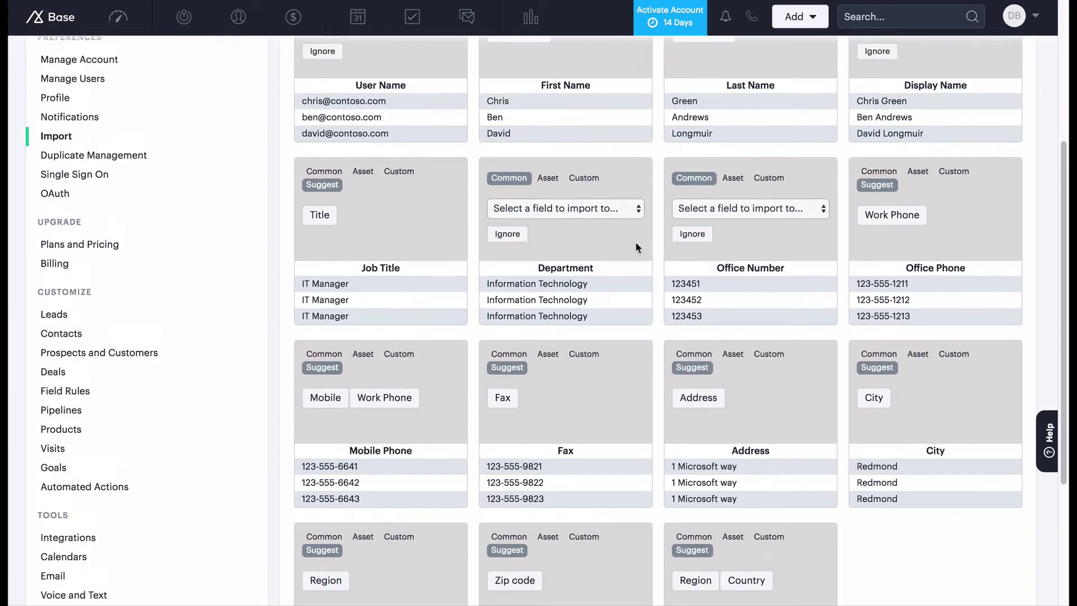
scroll(636, 247, up, 3)
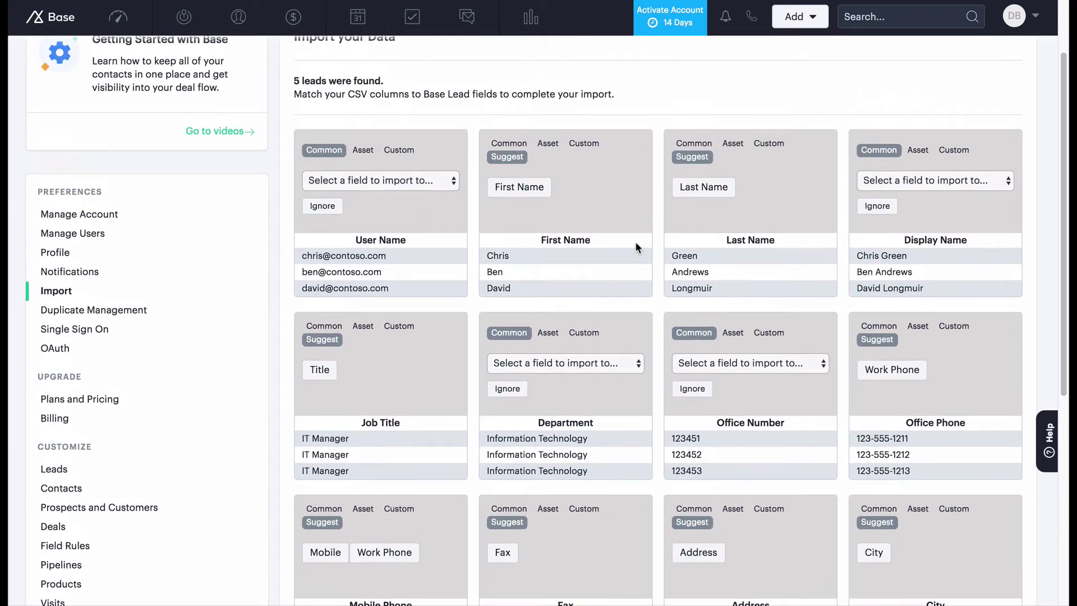
click(394, 180)
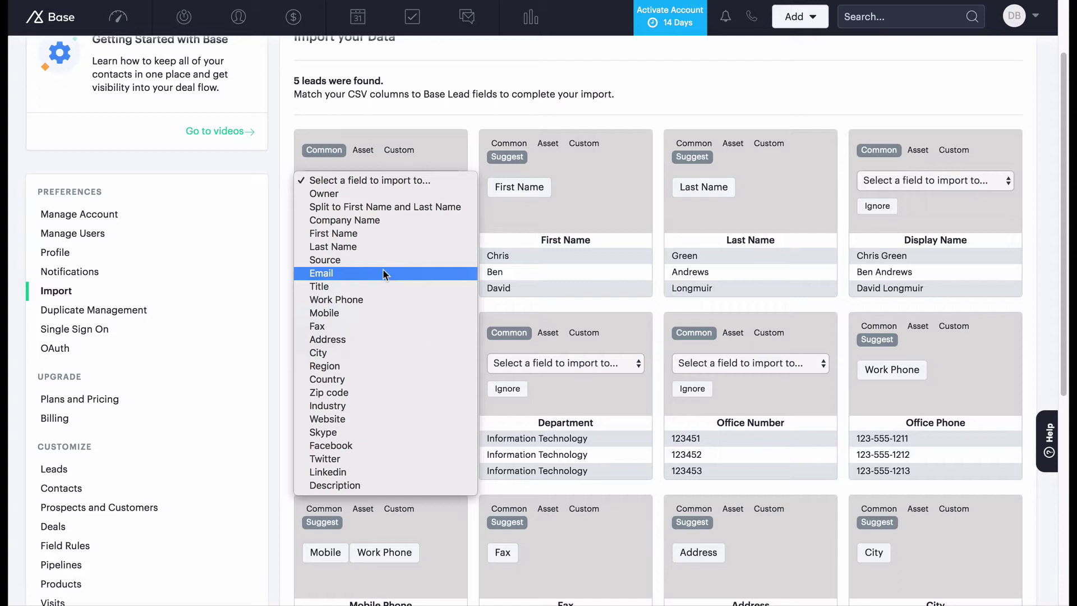
click(373, 207)
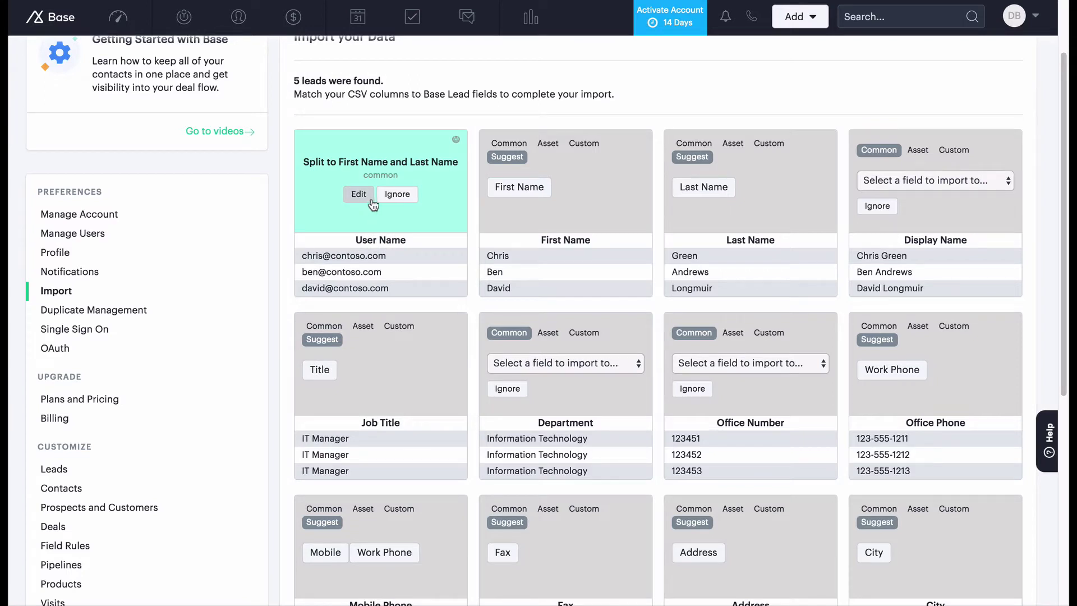
click(372, 197)
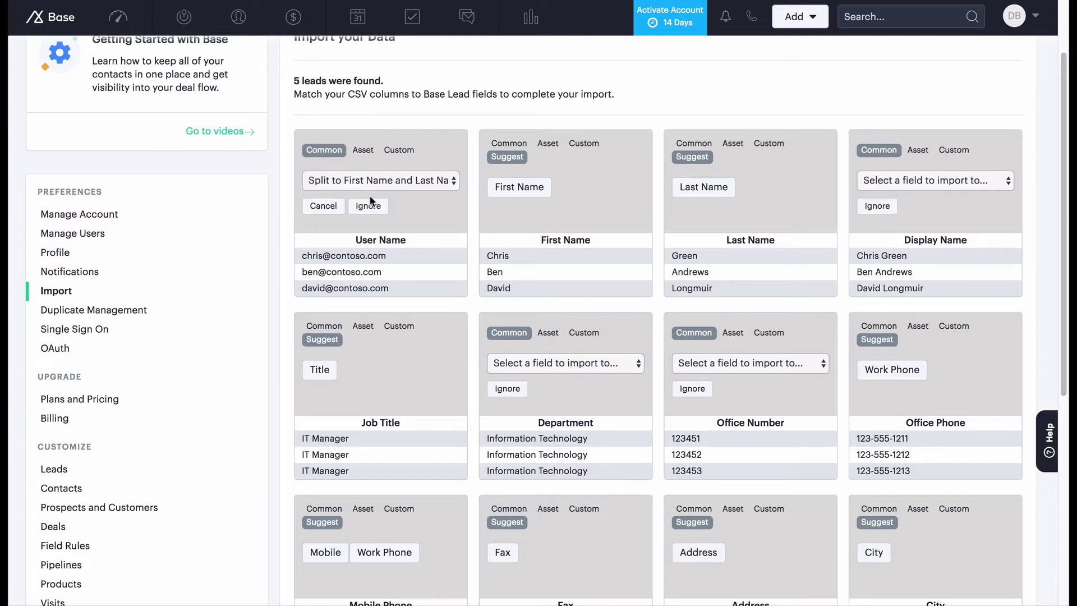
click(343, 182)
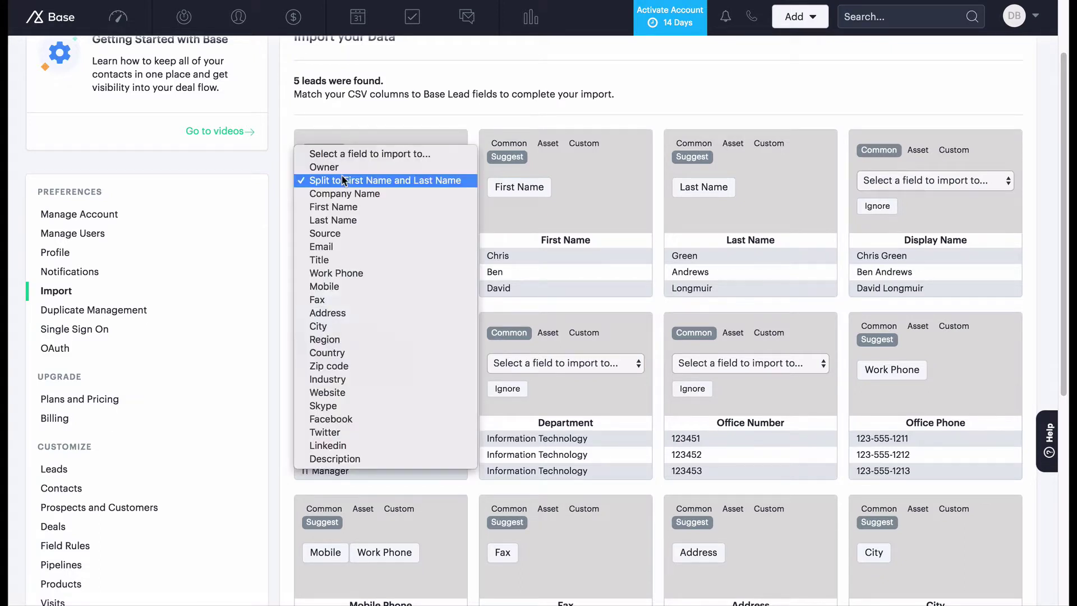
click(337, 251)
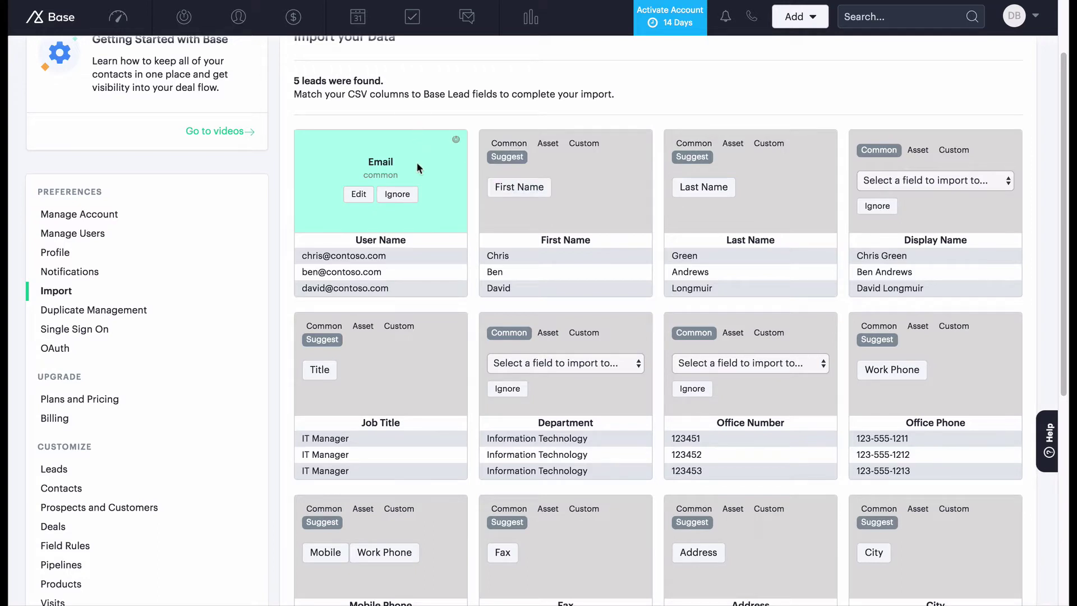
Step: Map First Name, Last Name and Job Title to their suggested fields, and Display Name to the common Description field
click(549, 197)
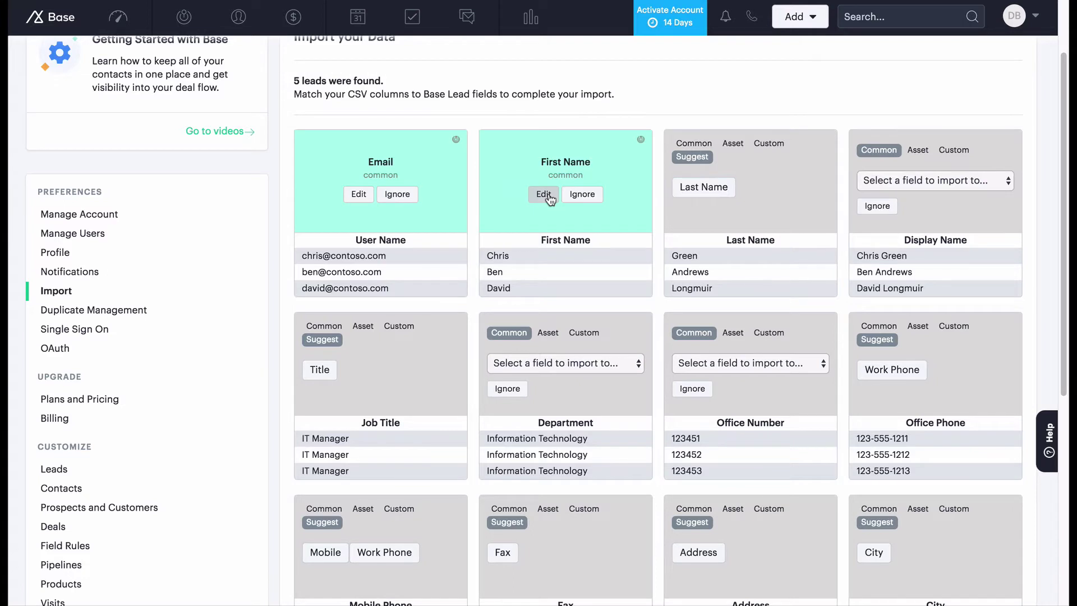
click(695, 190)
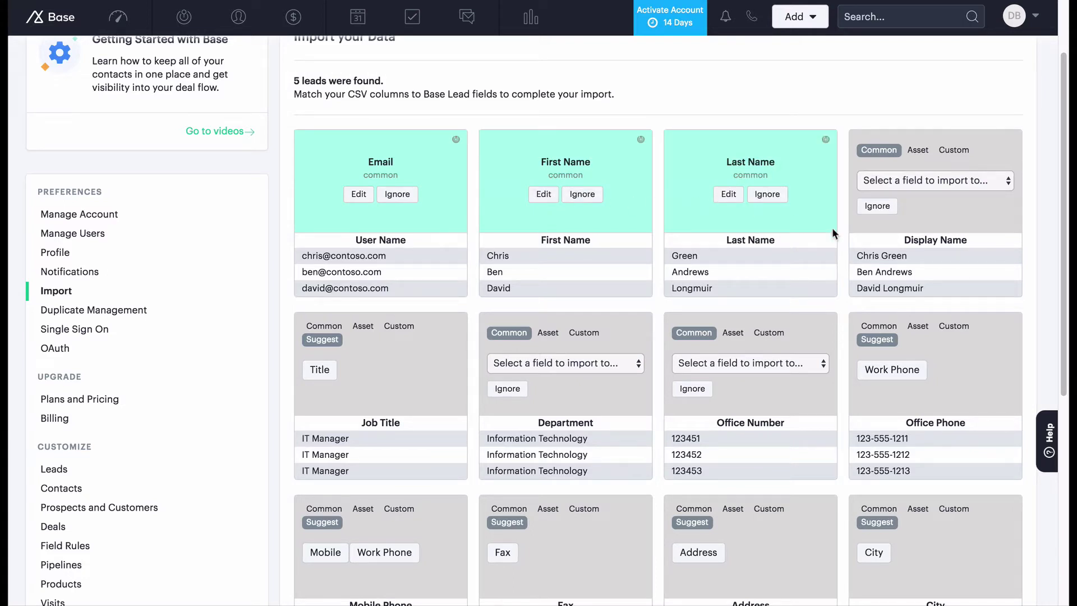
click(918, 180)
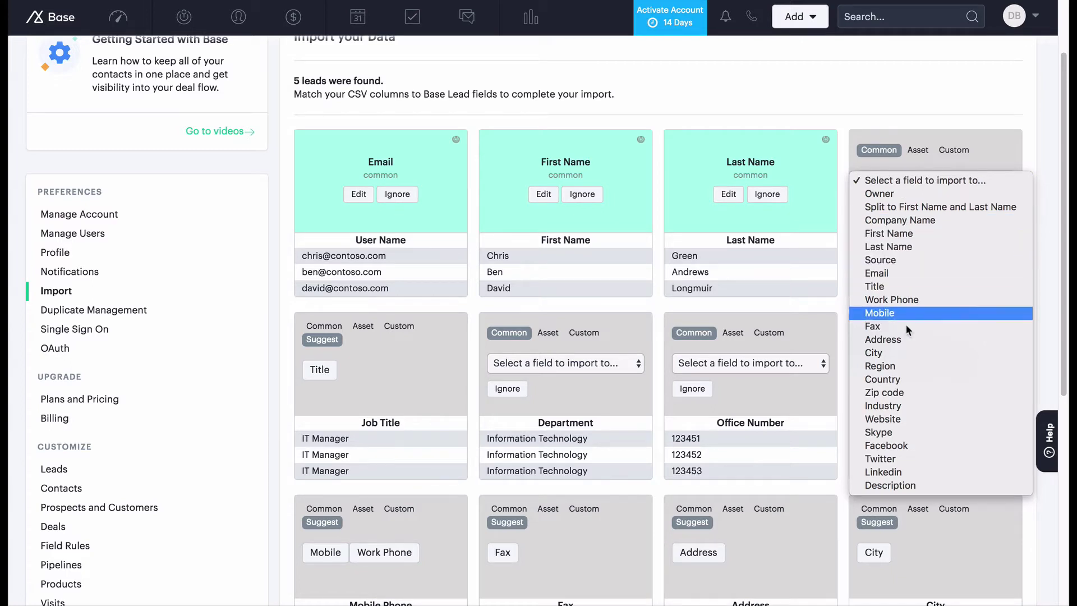
click(900, 486)
scroll(898, 483, down, 1)
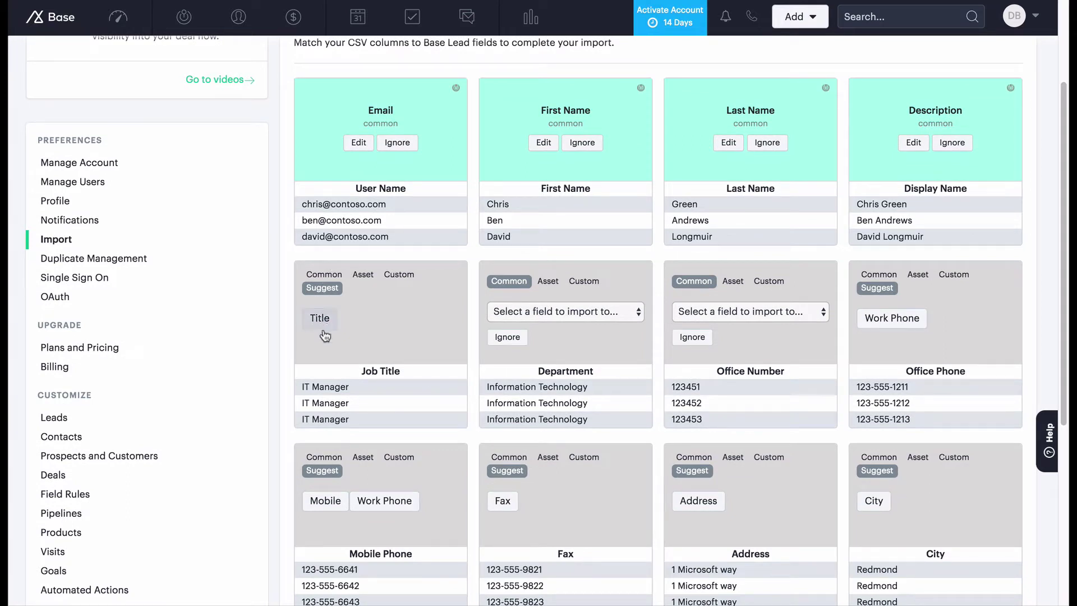
click(330, 317)
Step: Map Department to the common Industry field, saving the industry matching without assigning Information Technology, and map Office Number to the common Work Phone field
click(554, 312)
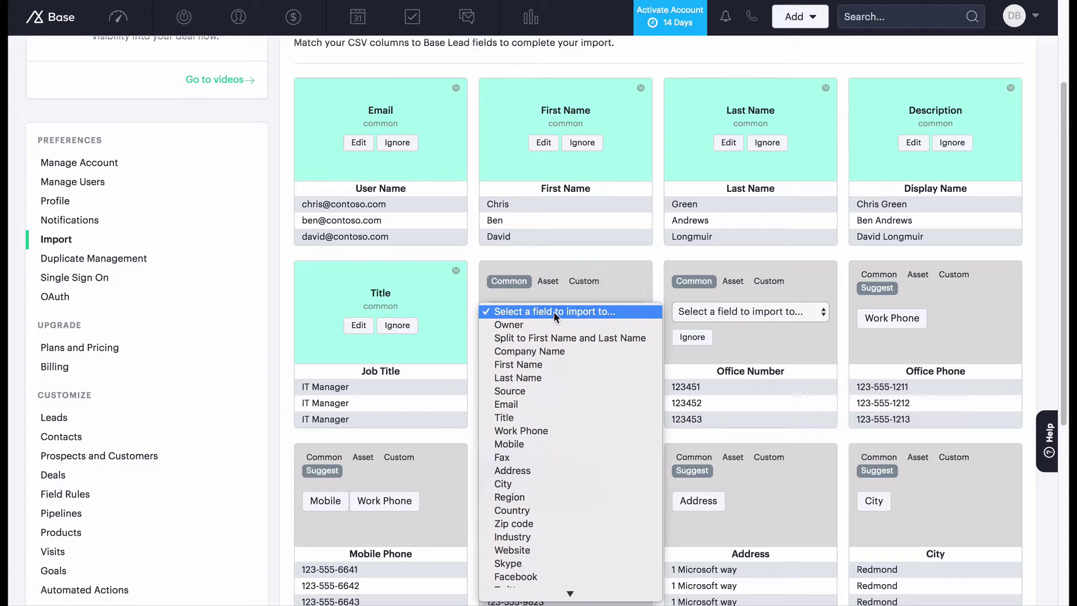
scroll(547, 460, down, 2)
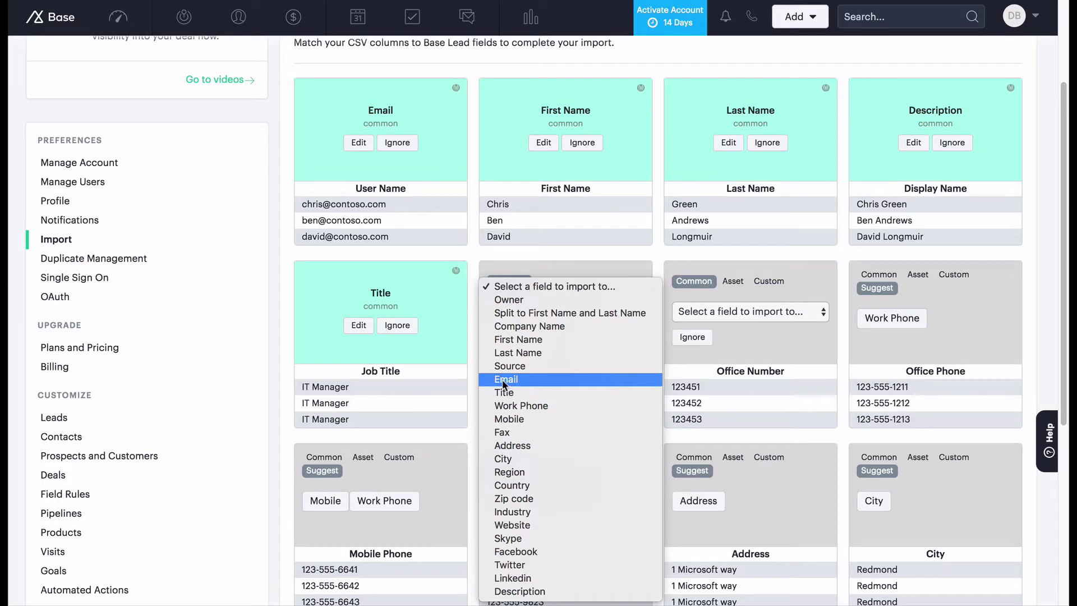
click(515, 512)
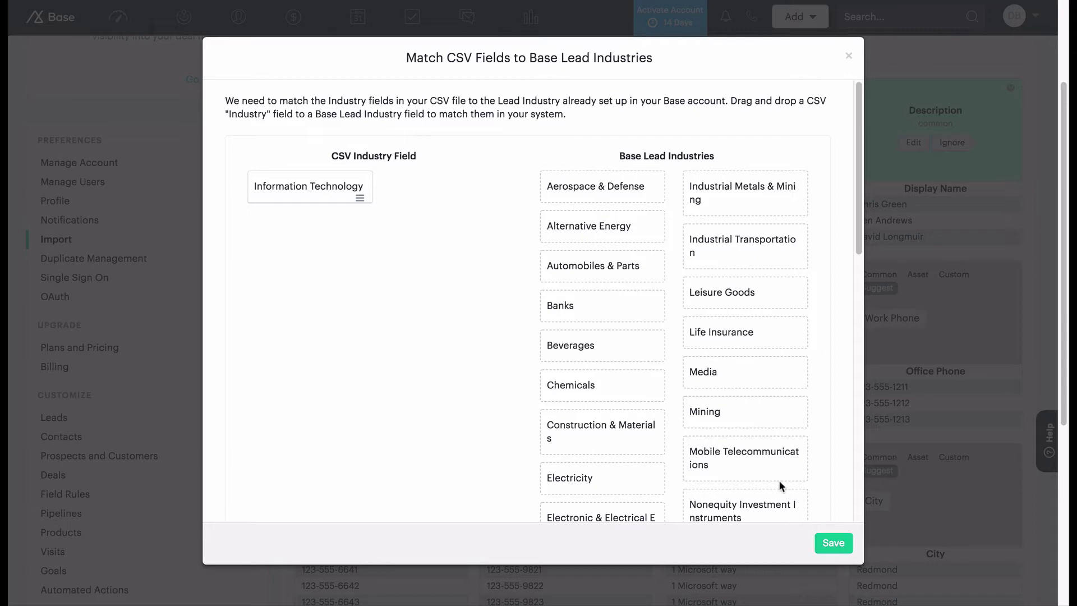
scroll(779, 483, down, 5)
scroll(780, 484, down, 8)
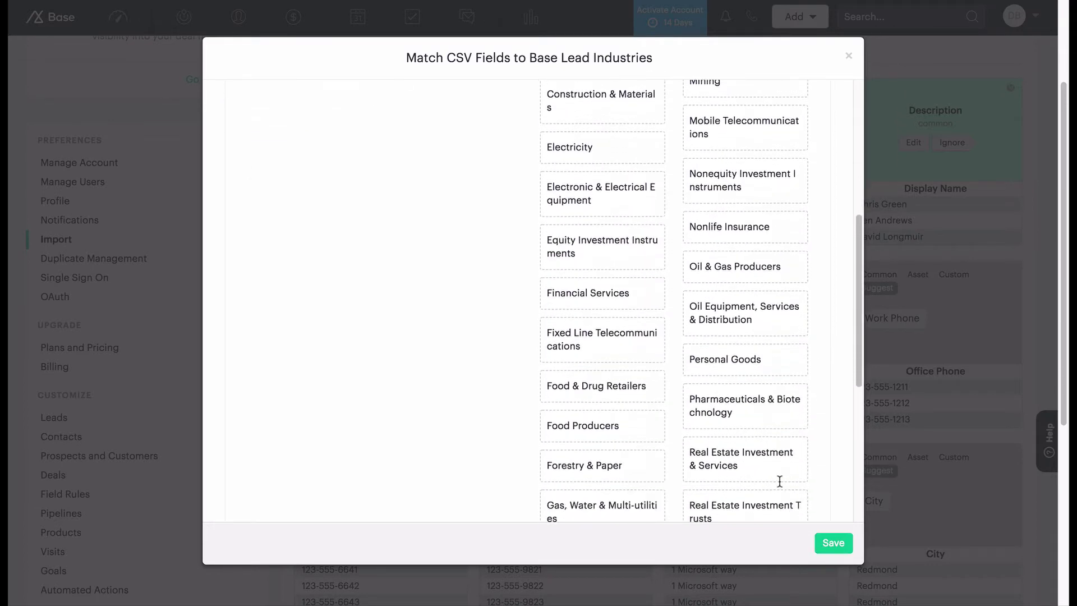
click(844, 551)
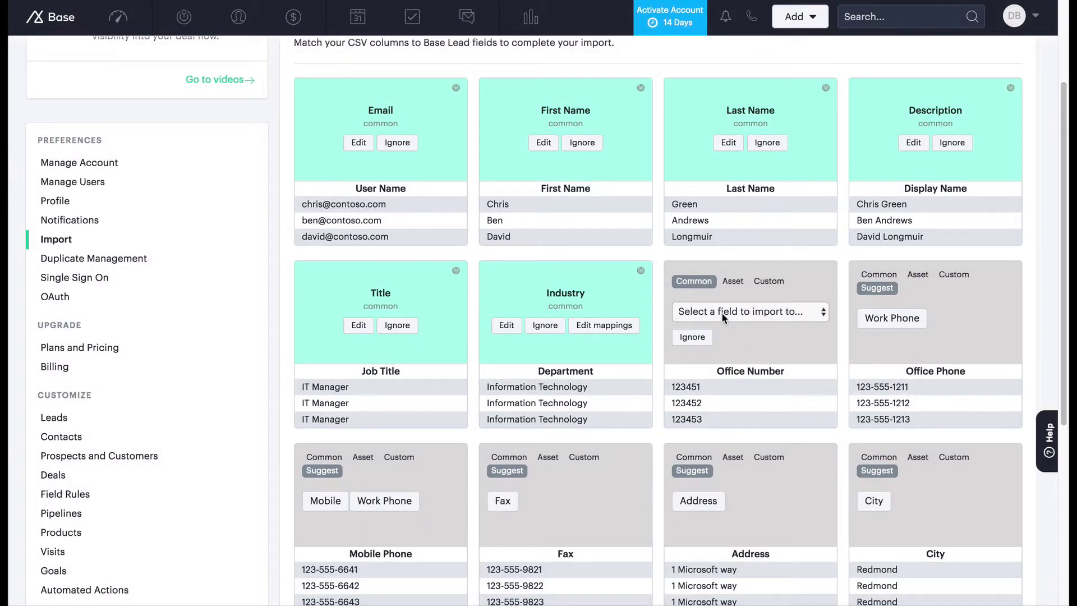
click(721, 312)
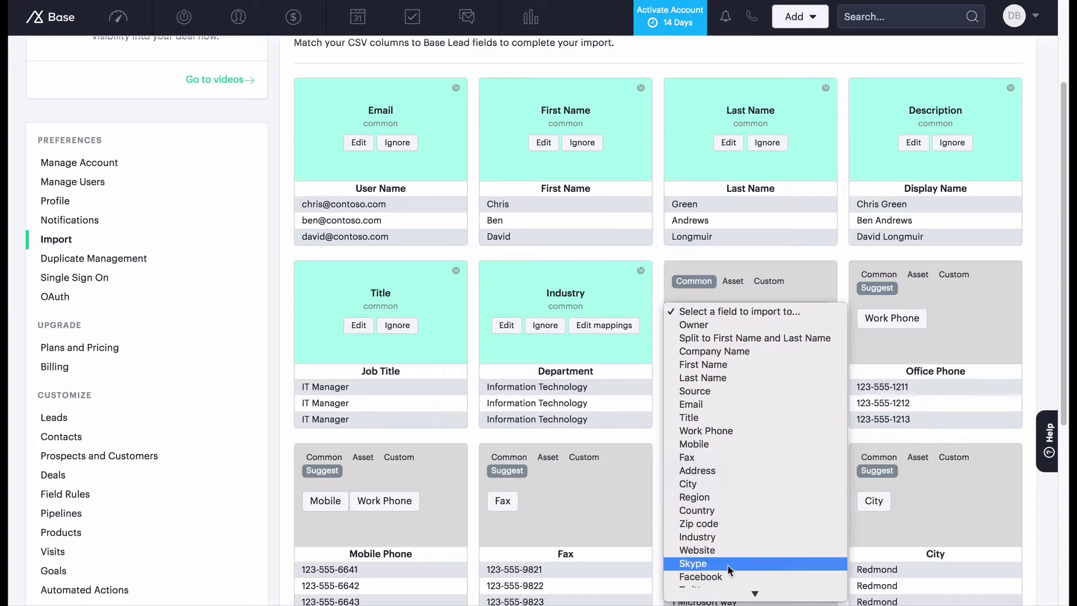
click(721, 431)
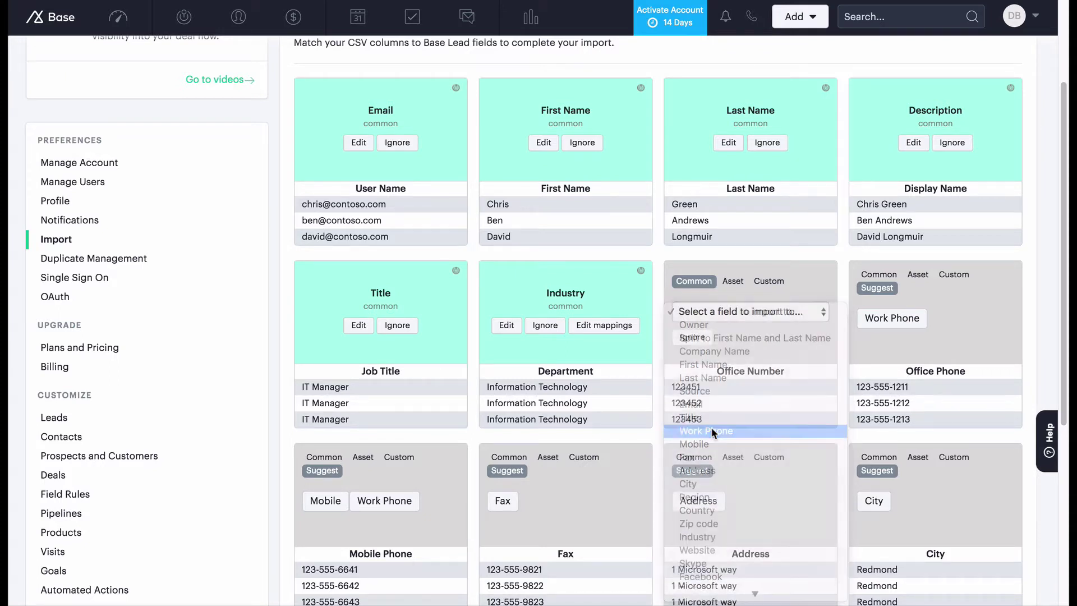
Step: Map the Office Phone column to the common Mobile field and reopen that mapping for editing
click(892, 318)
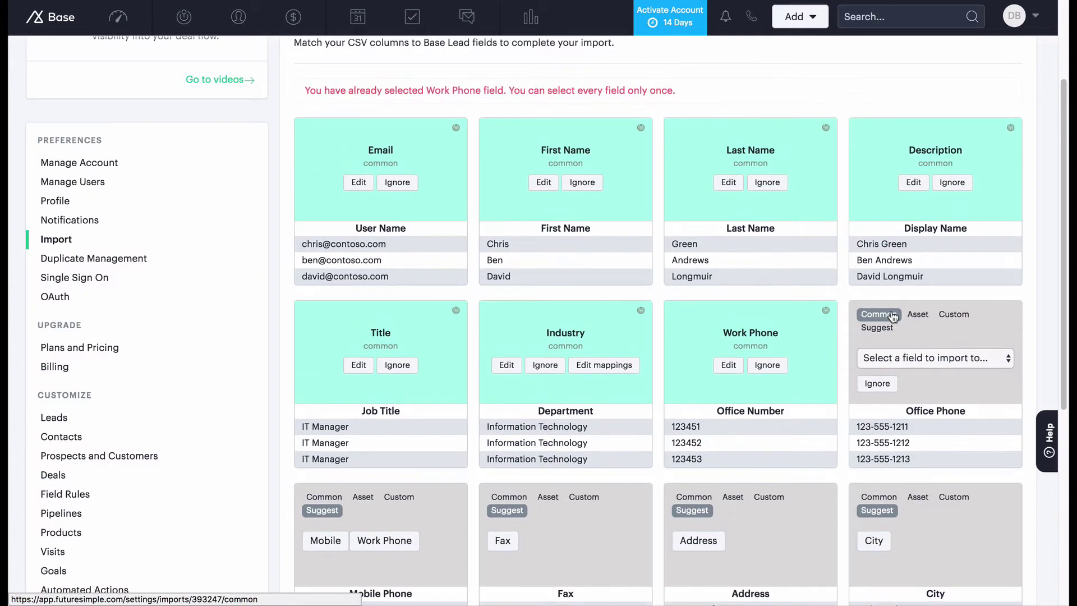
click(884, 364)
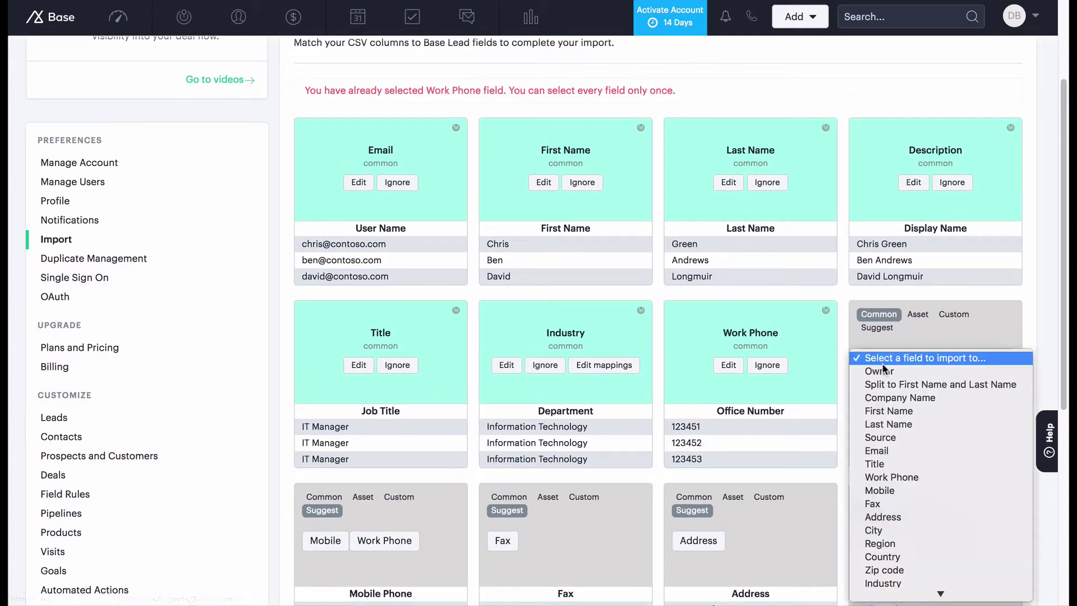
click(893, 490)
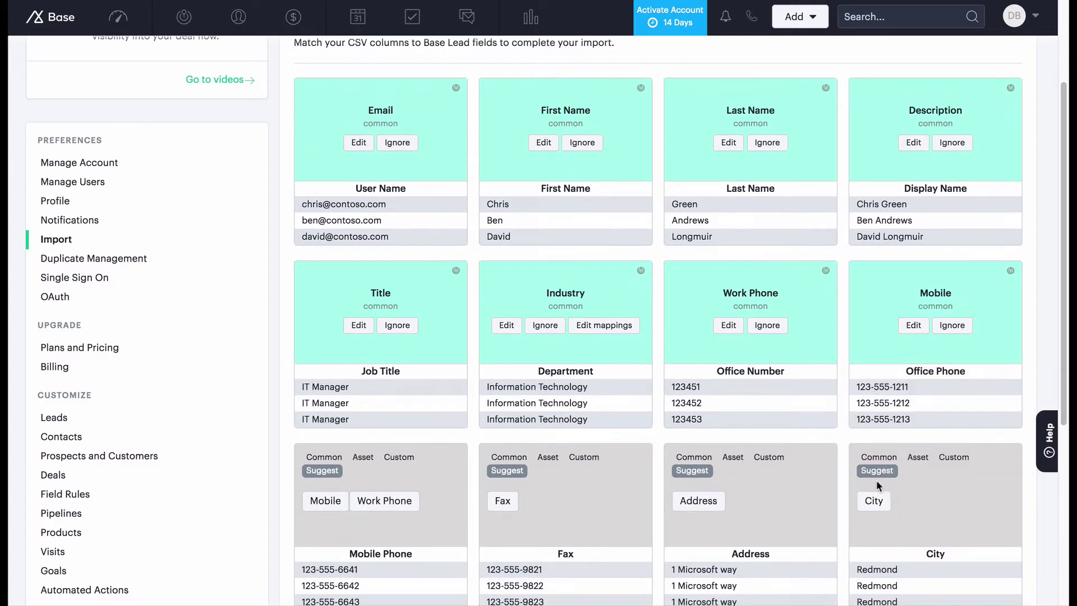
scroll(736, 464, down, 4)
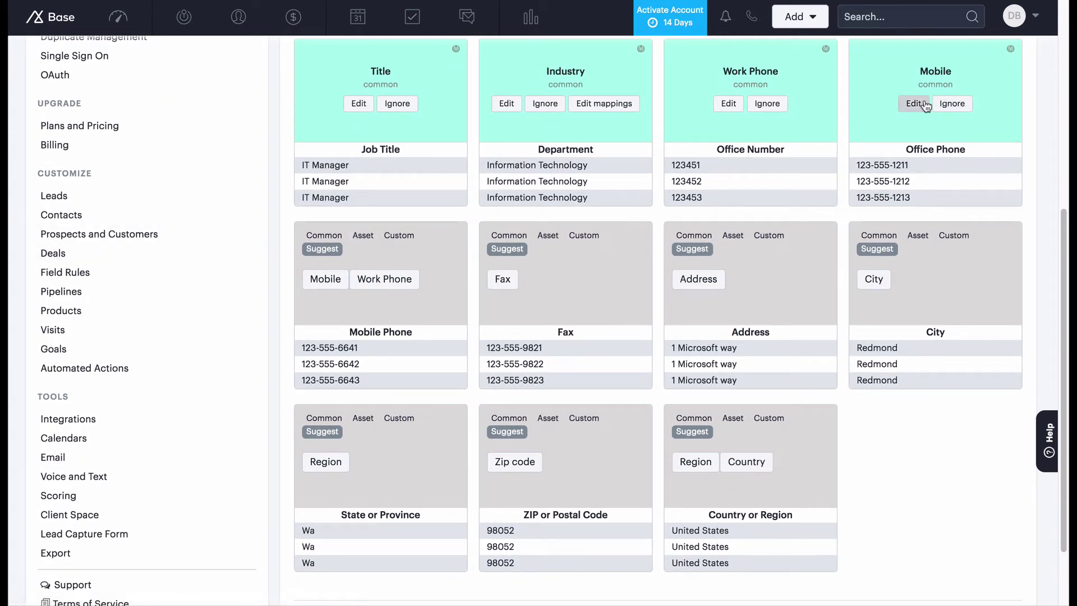
click(914, 103)
click(923, 99)
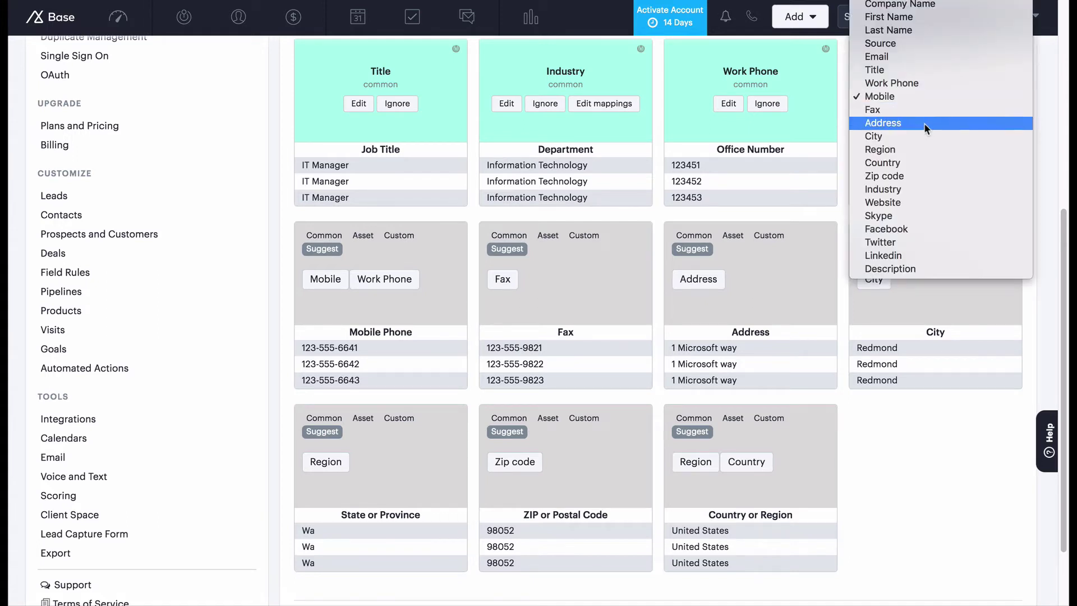
click(1046, 134)
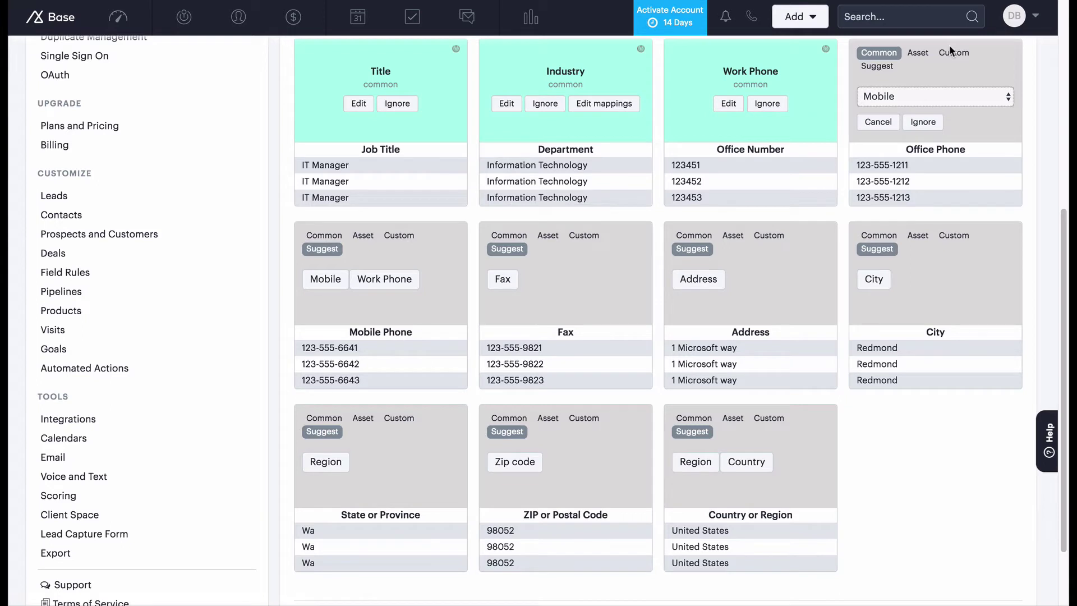
Step: Map the Office Phone column to a new custom field labelled Work Phone with the field type Number
scroll(953, 61, up, 1)
scroll(954, 62, up, 1)
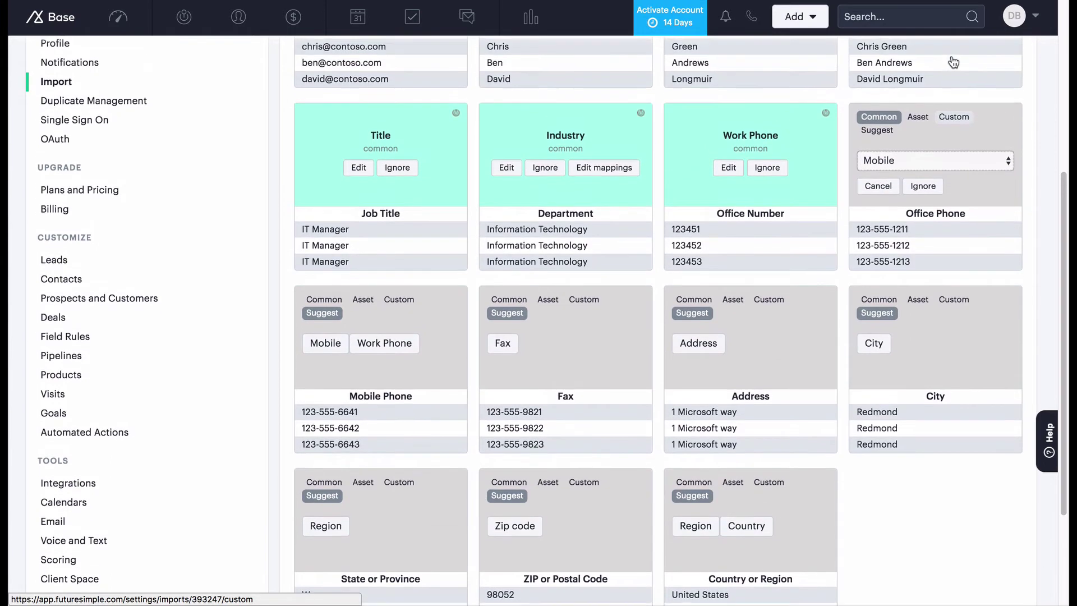
click(955, 118)
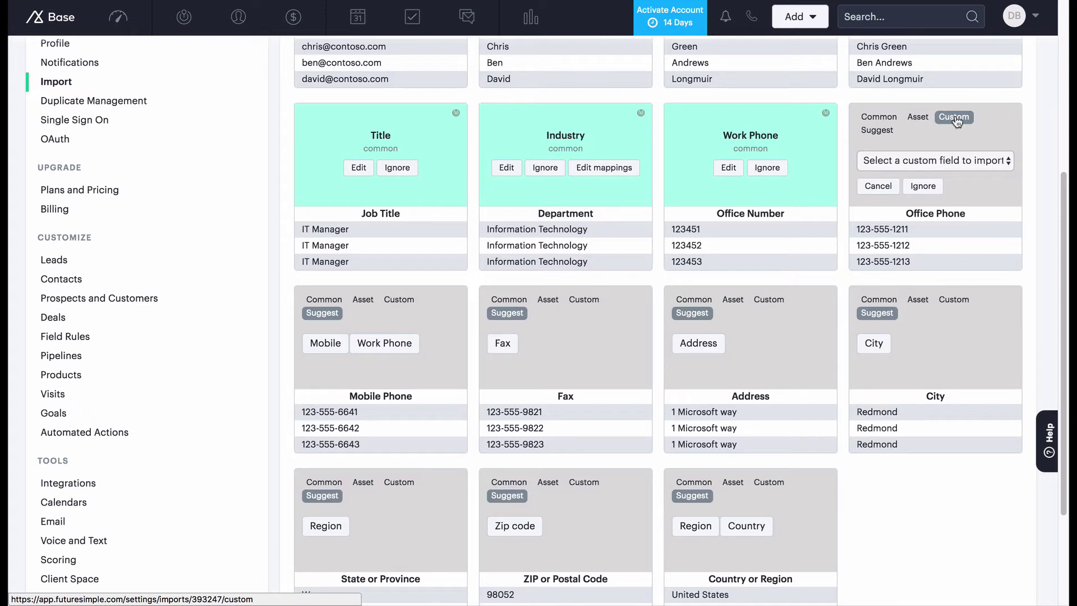
click(930, 160)
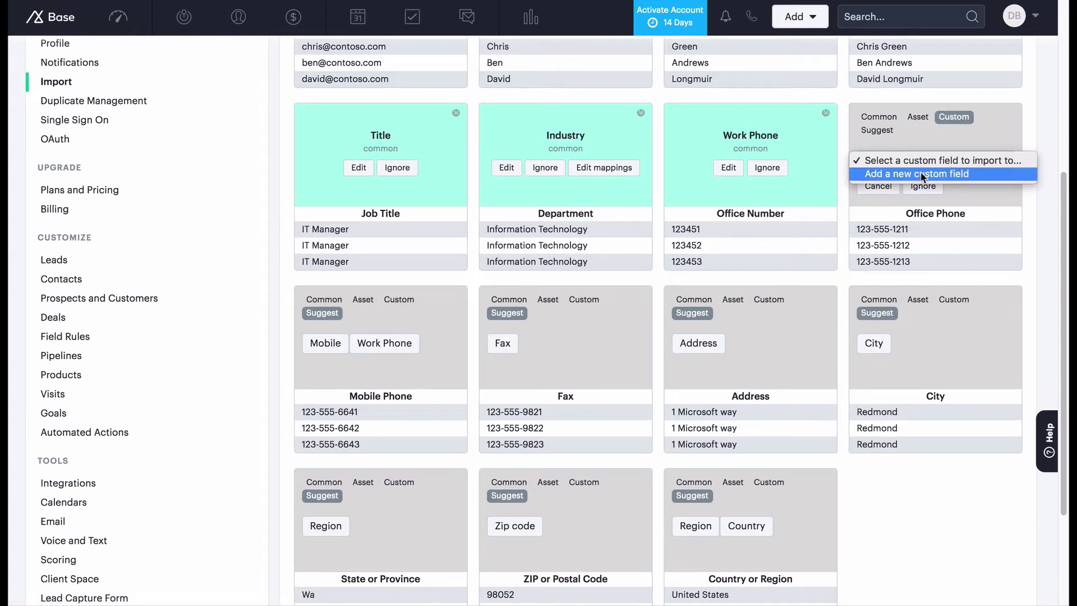
click(921, 174)
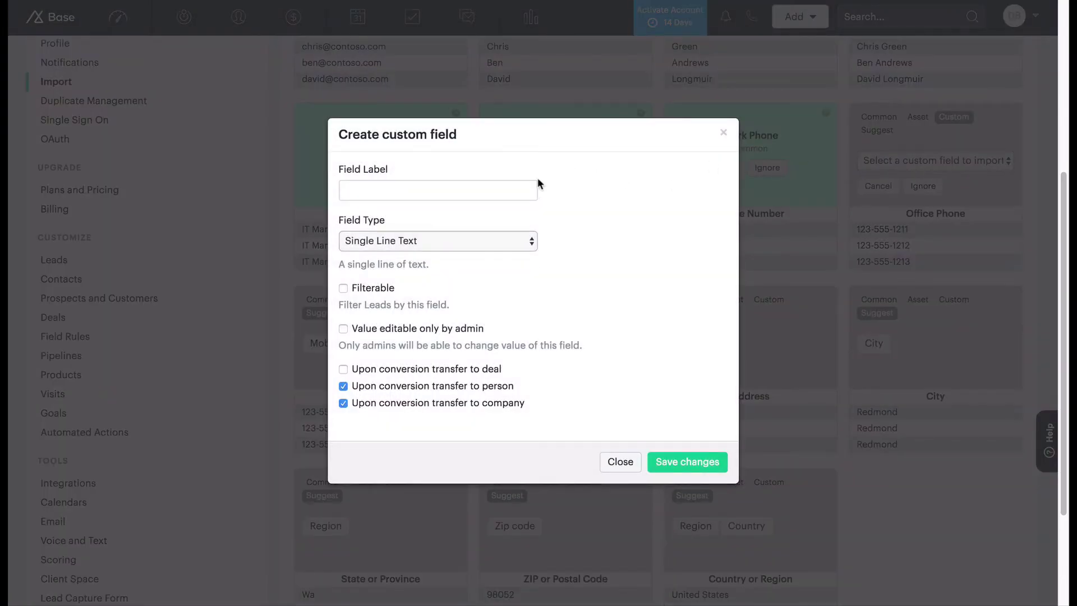
click(513, 192)
text(W)
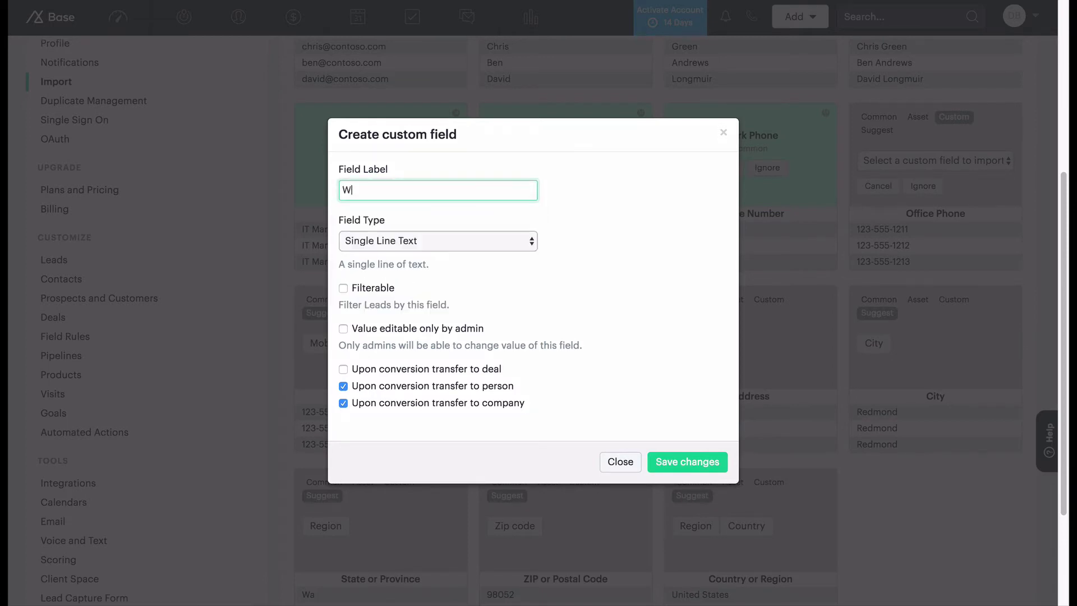
text(ork Phone)
click(445, 240)
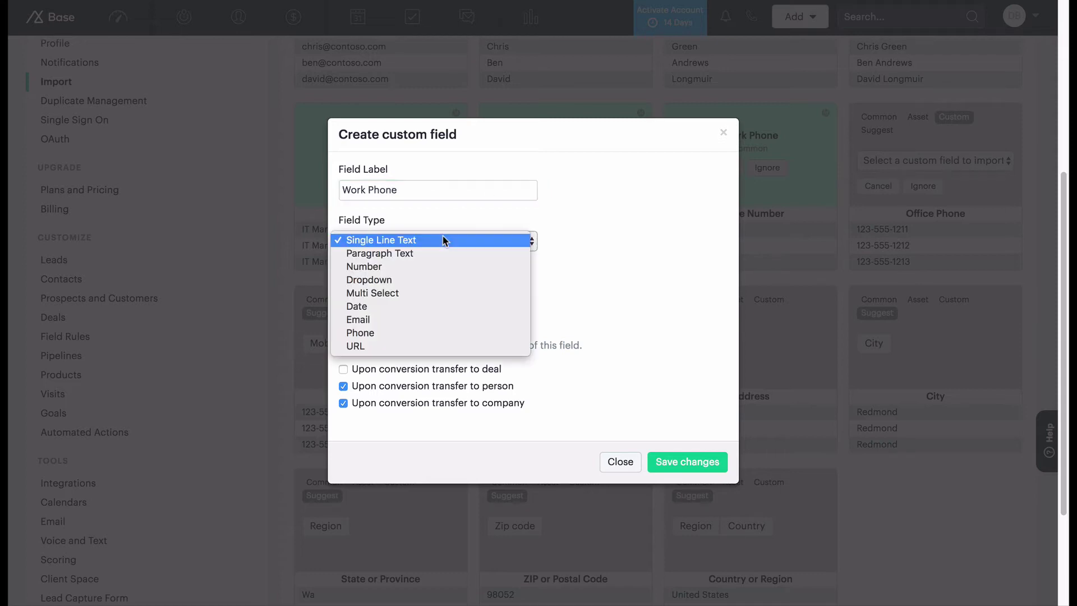
click(441, 265)
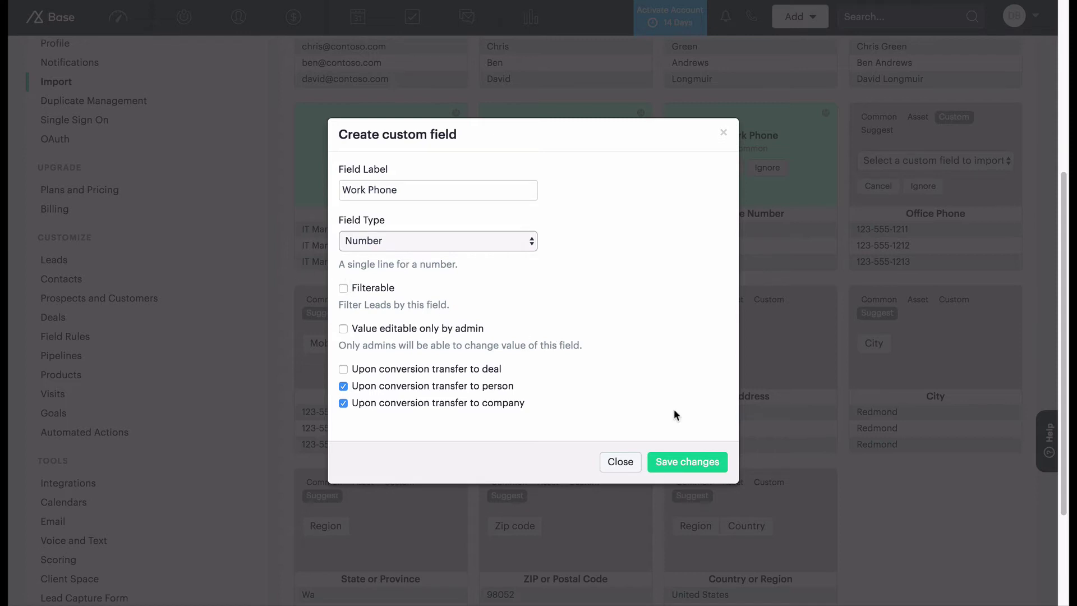
click(680, 470)
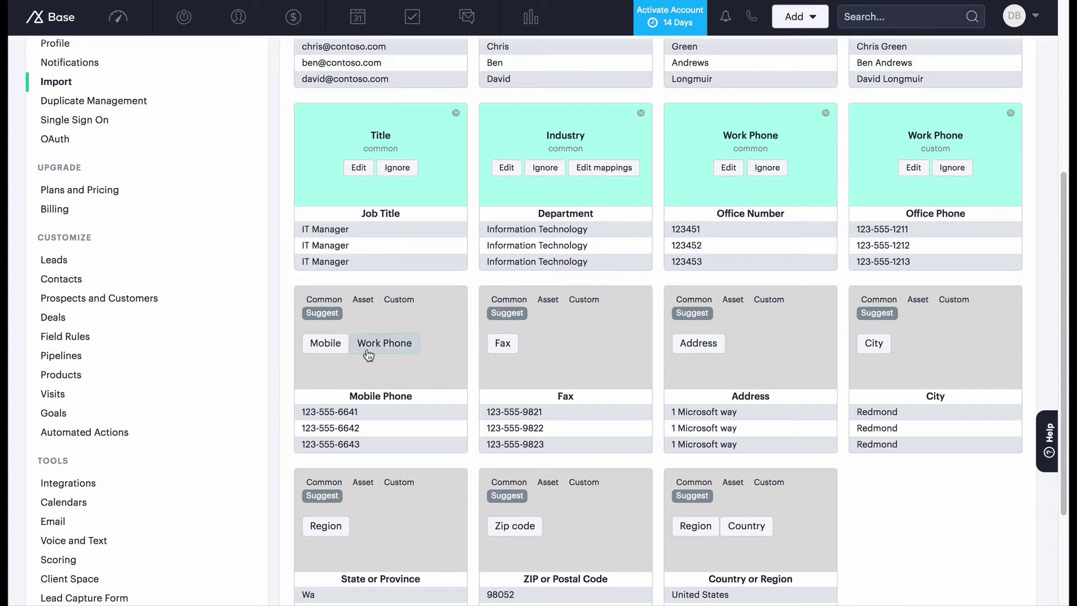
Step: Map the Mobile Phone, Fax, Address and City columns to the suggested Mobile, Fax, Address and City fields
click(324, 356)
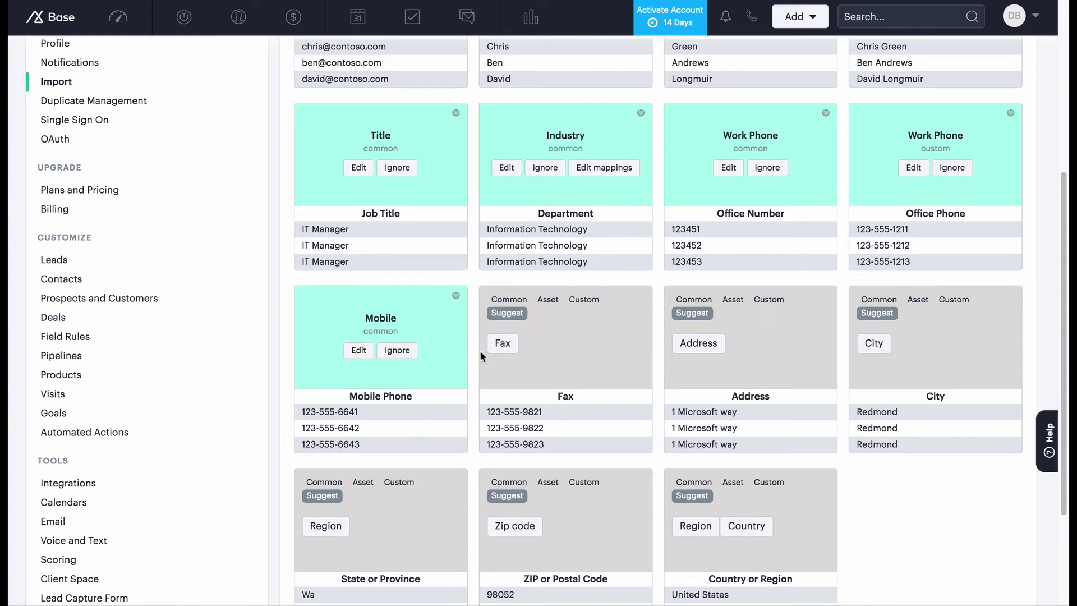
click(502, 344)
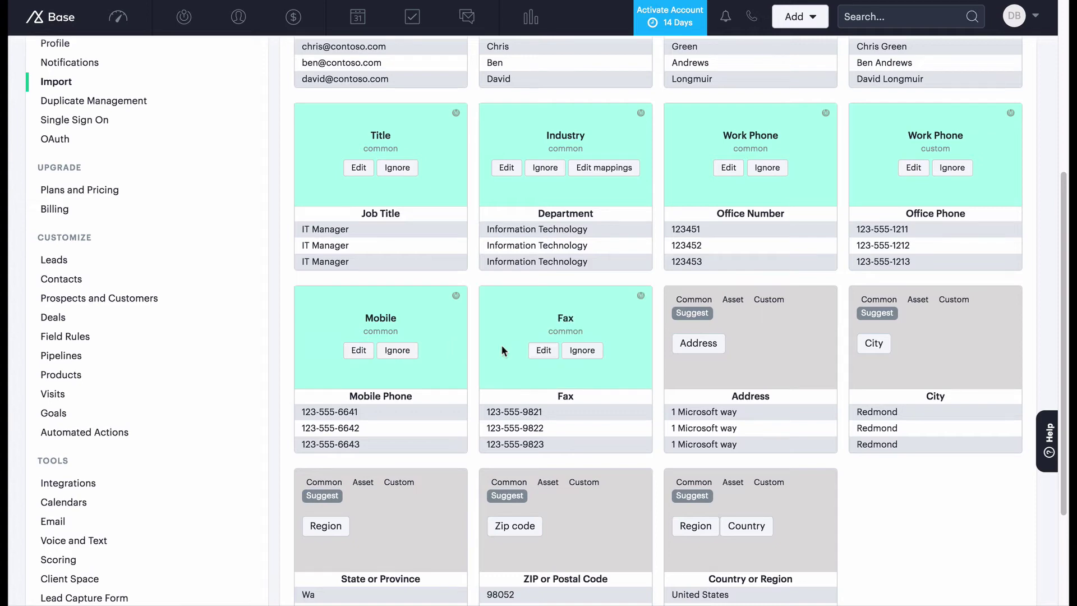
click(713, 343)
click(872, 344)
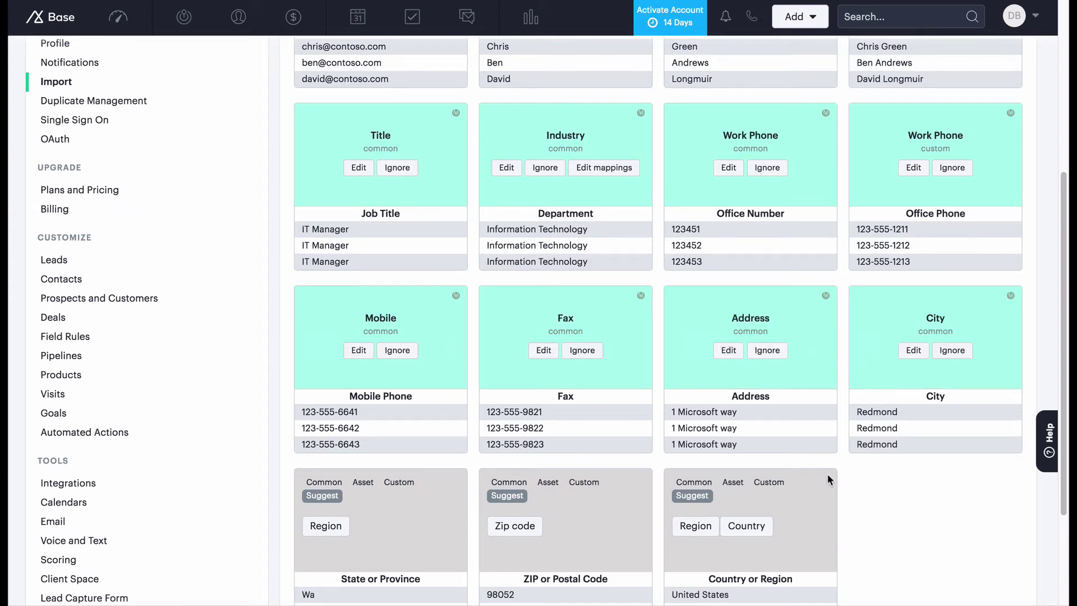
Step: Map Country or Region to Country, ZIP or Postal Code to Zip code, and State or Province to Region
scroll(827, 474, down, 3)
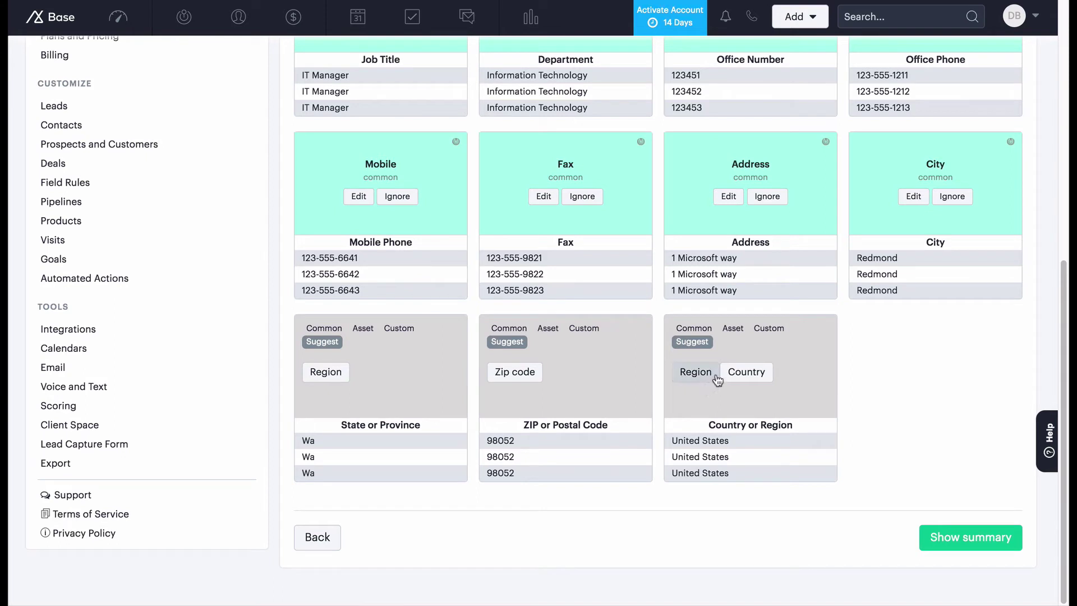
click(747, 373)
click(508, 372)
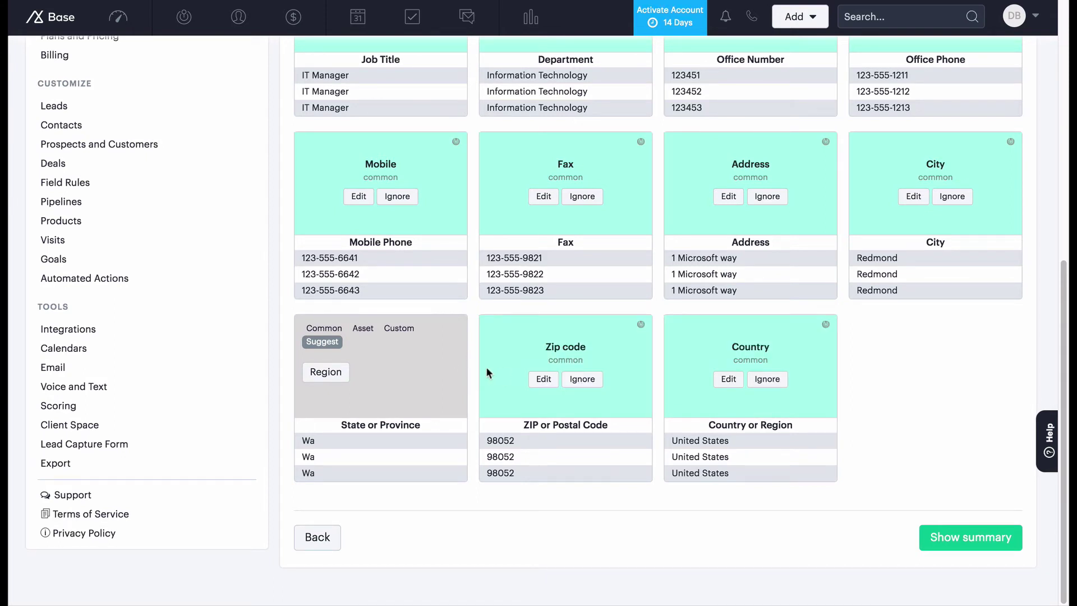
click(349, 373)
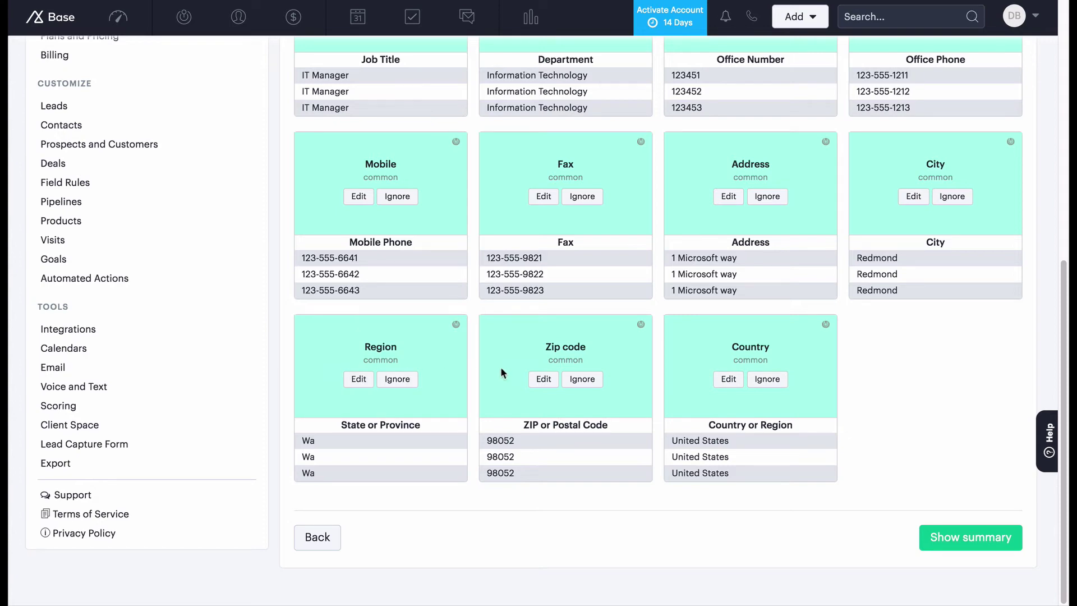
Step: Check all matched columns, continue to the import summary and review the import selections listed there
scroll(501, 371, up, 7)
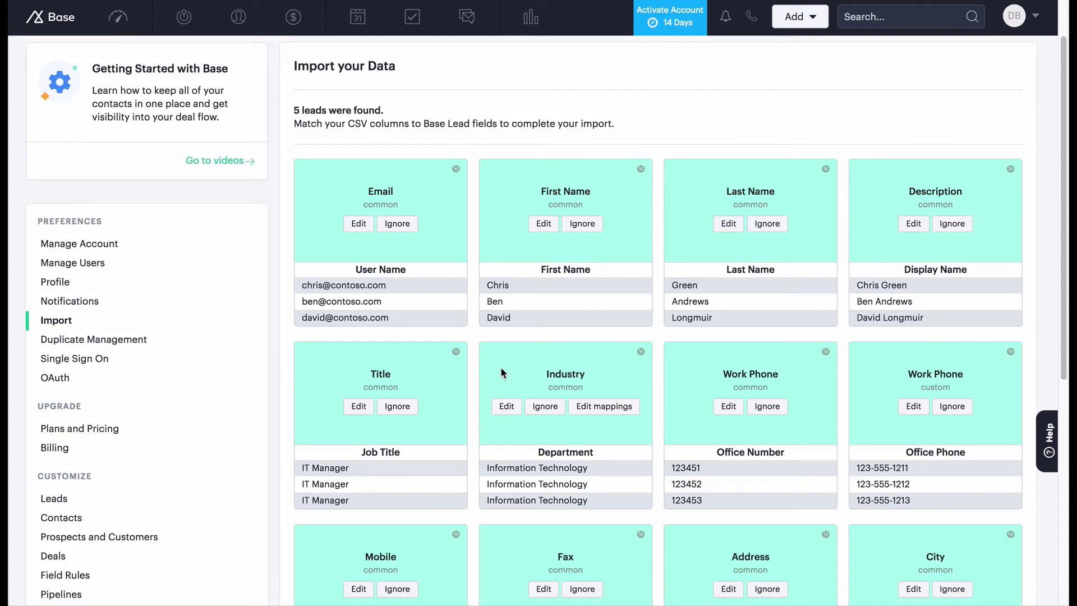
scroll(501, 372, down, 7)
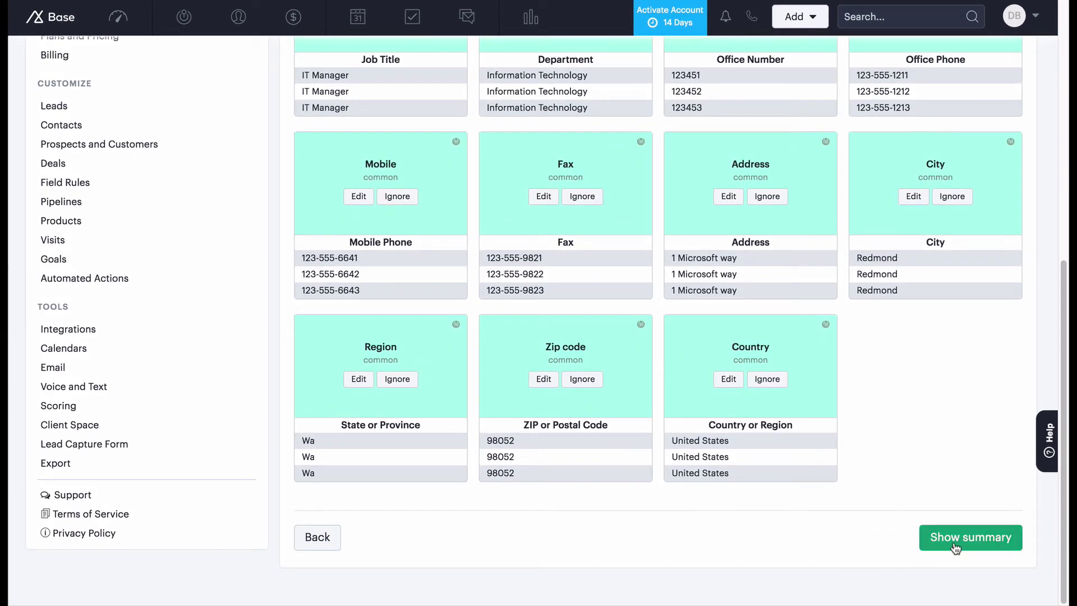
click(955, 547)
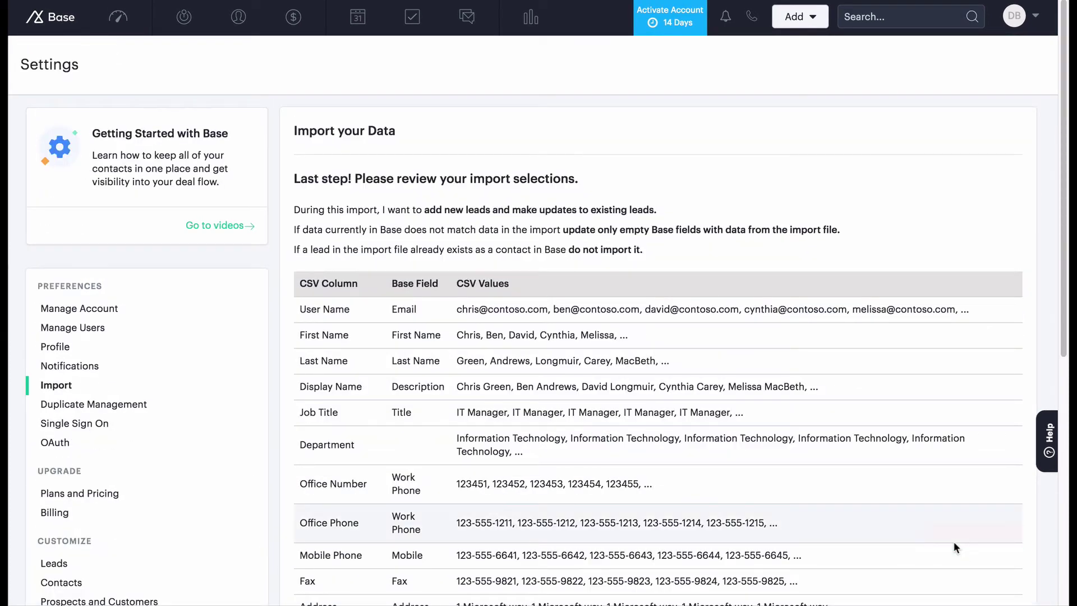
scroll(955, 547, down, 3)
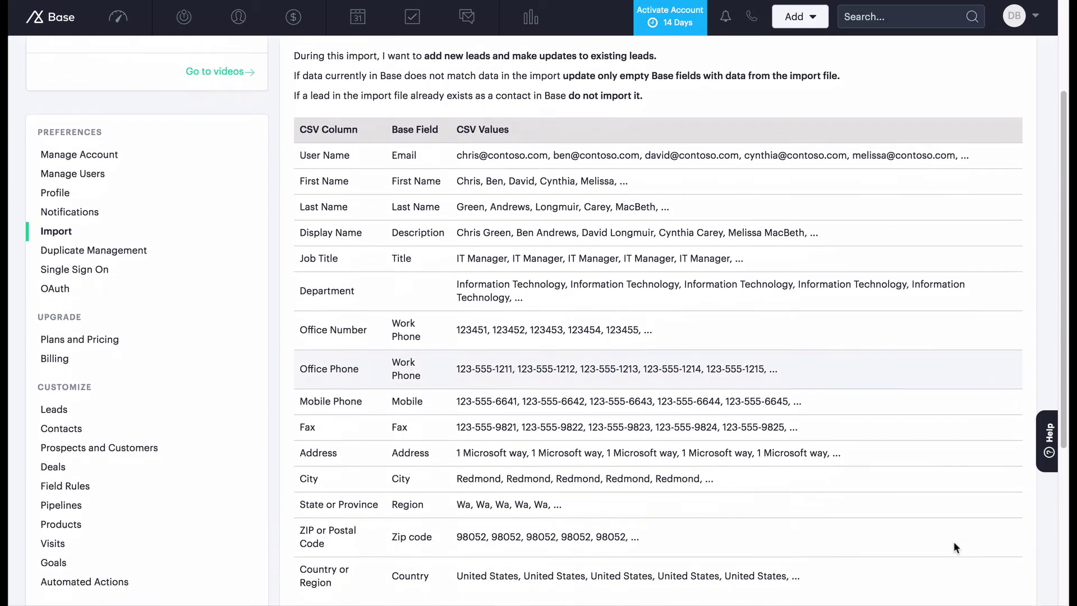
scroll(954, 541, up, 3)
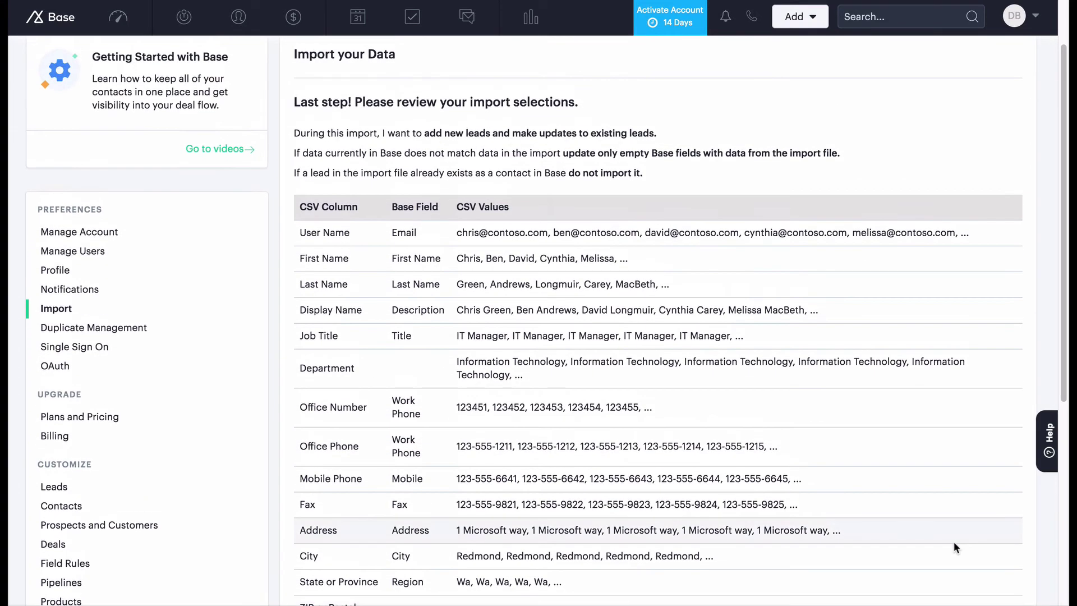
scroll(953, 541, down, 5)
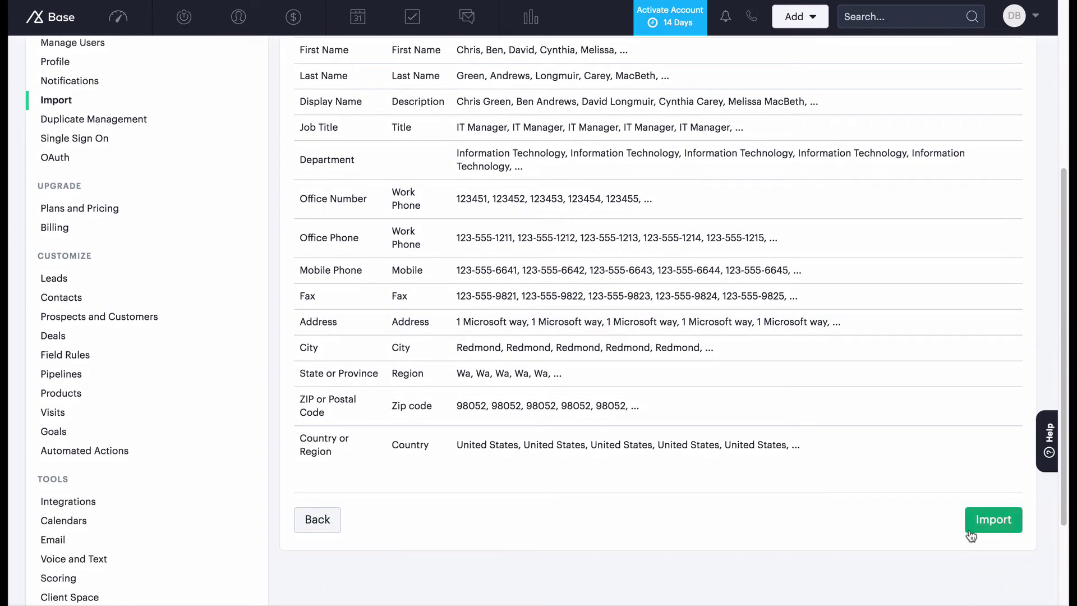
Step: Run the import of the leads and open the Leads working list
click(992, 521)
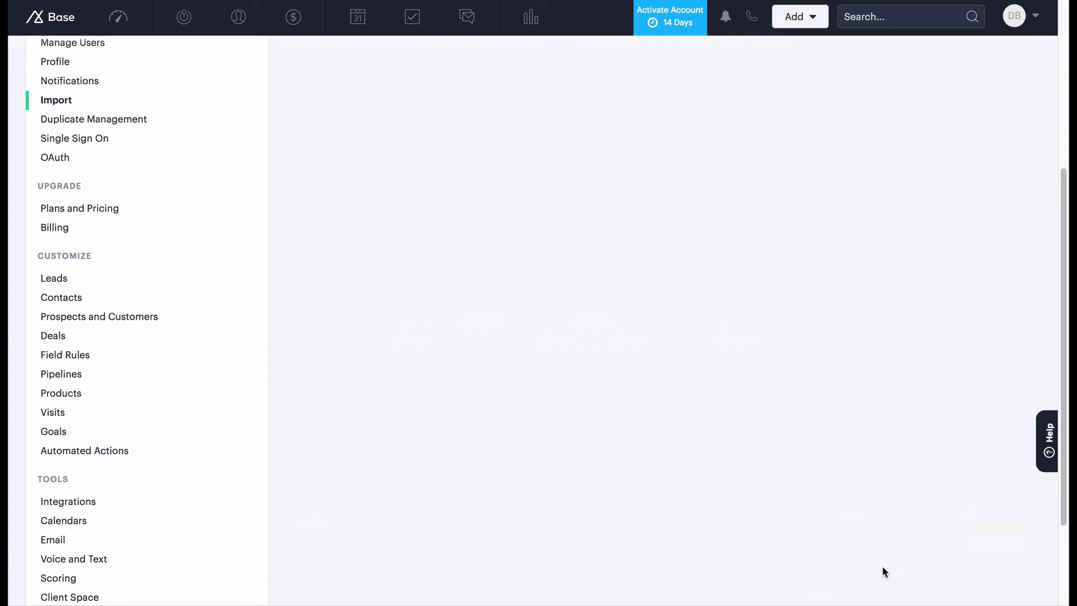
scroll(813, 474, up, 5)
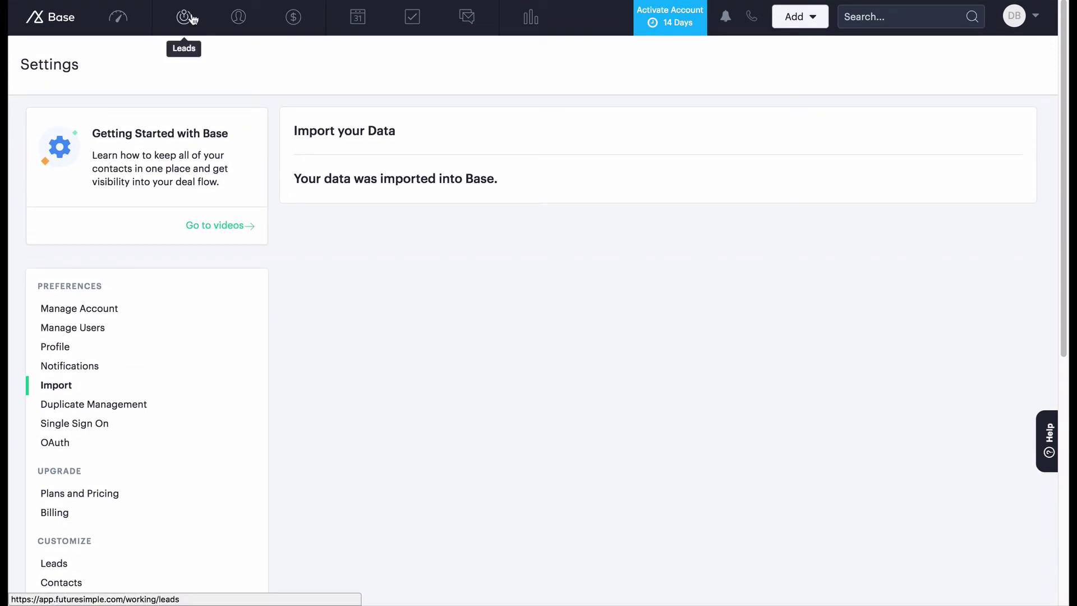
click(192, 18)
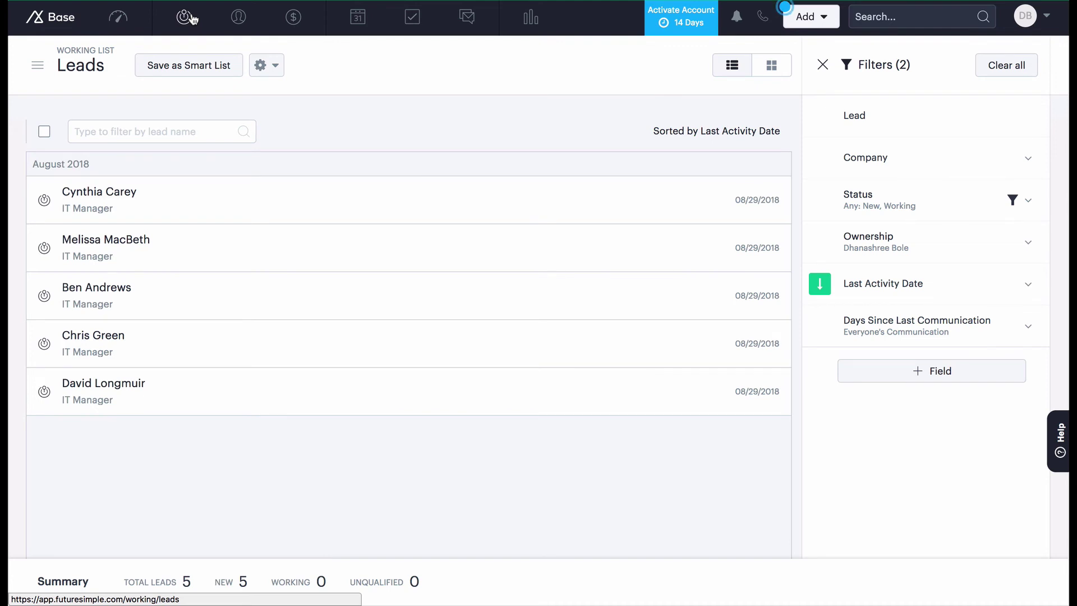